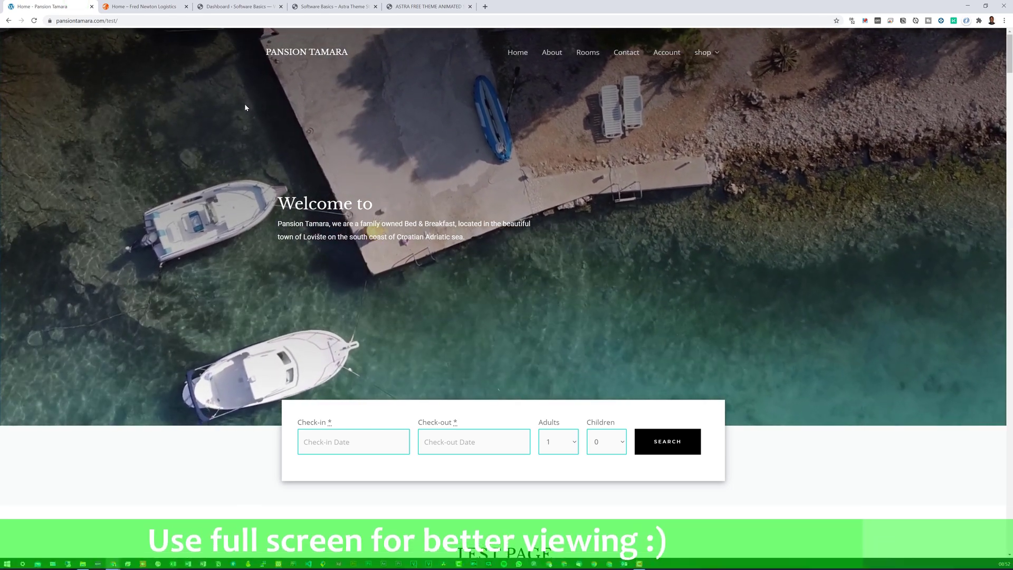
pyautogui.scroll(-1, 269, 124)
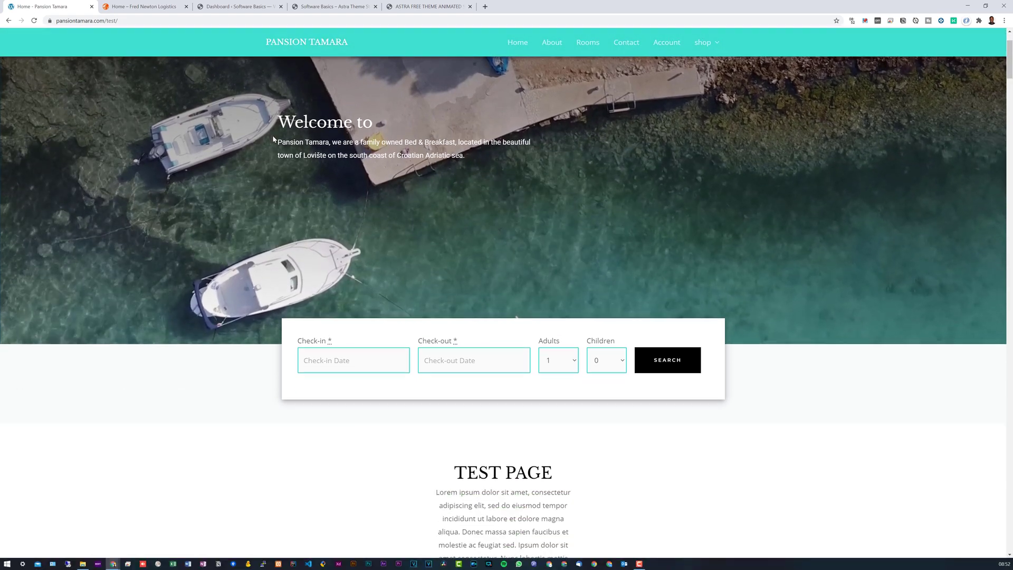
pyautogui.scroll(-1, 272, 136)
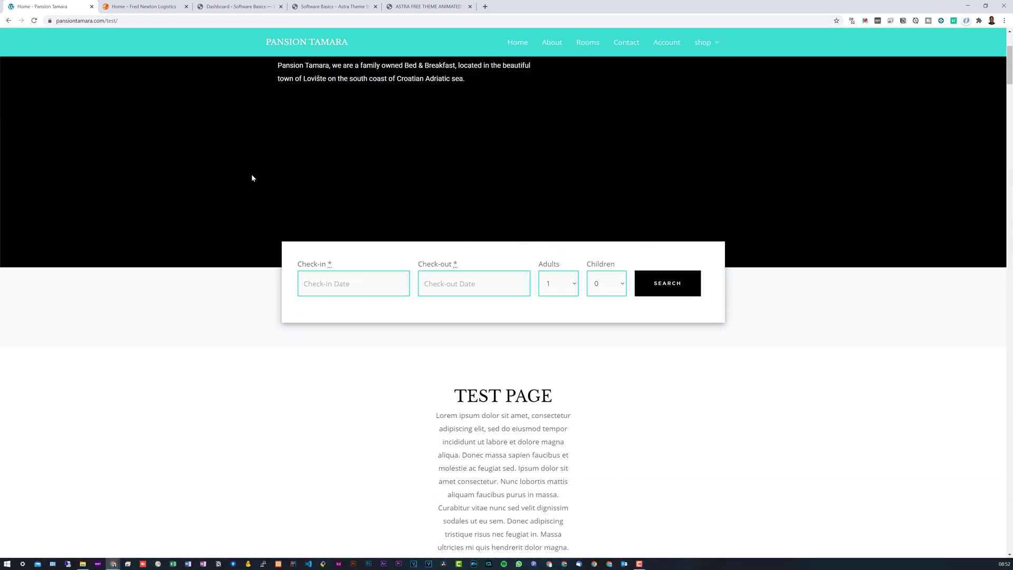
pyautogui.scroll(2, 250, 142)
pyautogui.scroll(2, 251, 143)
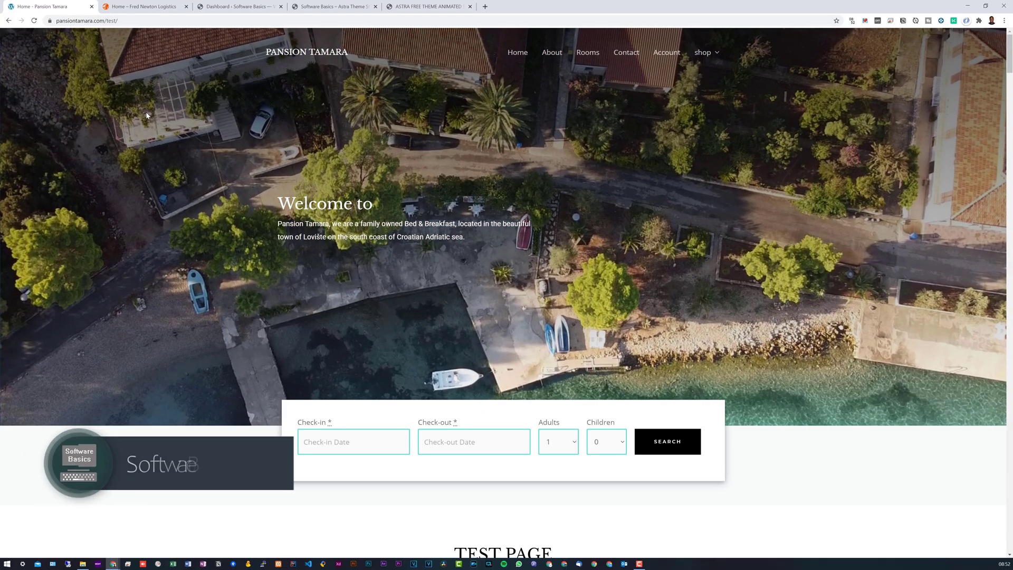
pyautogui.scroll(-2, 118, 54)
pyautogui.scroll(-2, 135, 55)
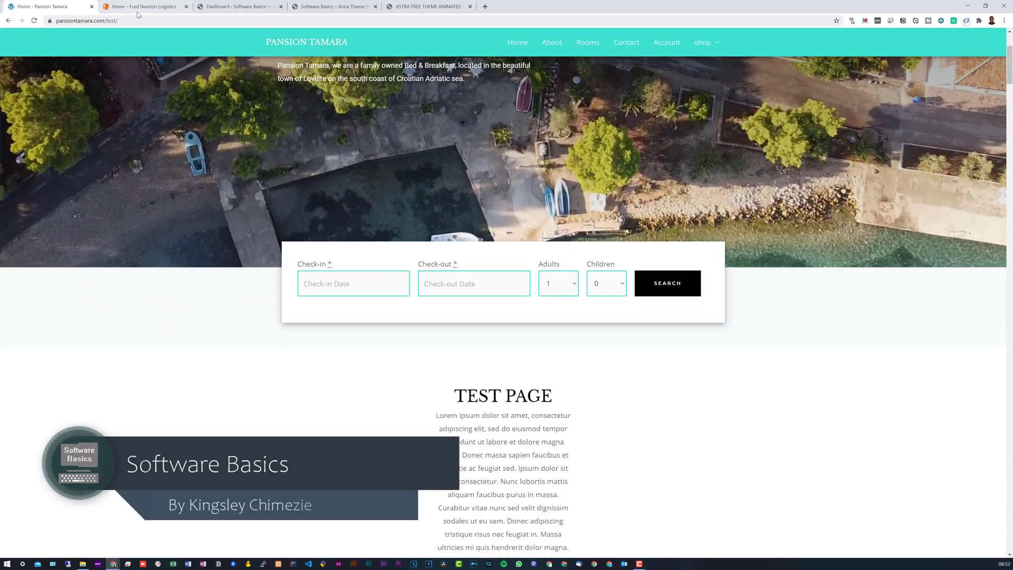
# Step: Flip between the Pansion Tamara and Fred Newton Logistics site tabs
pyautogui.click(139, 7)
pyautogui.scroll(-3, 194, 126)
pyautogui.scroll(-3, 180, 150)
pyautogui.scroll(-1, 180, 150)
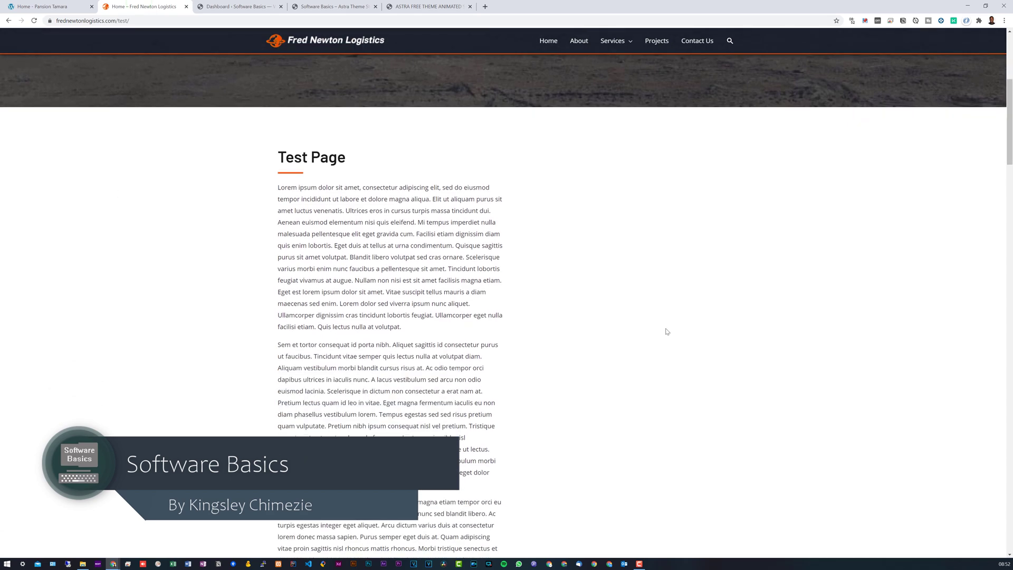
pyautogui.scroll(-3, 93, 75)
pyautogui.scroll(-1, 93, 74)
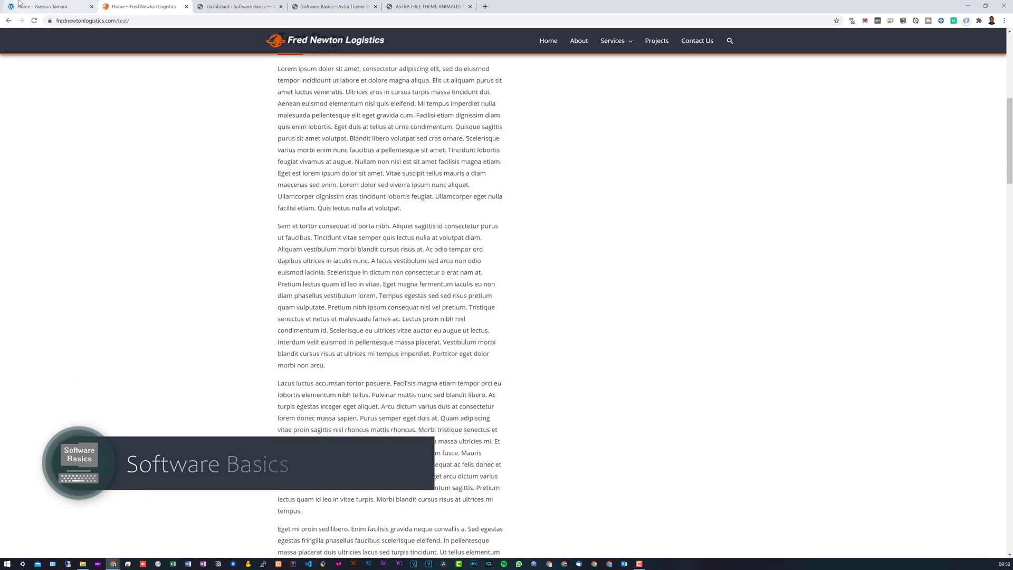
pyautogui.click(40, 7)
pyautogui.scroll(3, 191, 267)
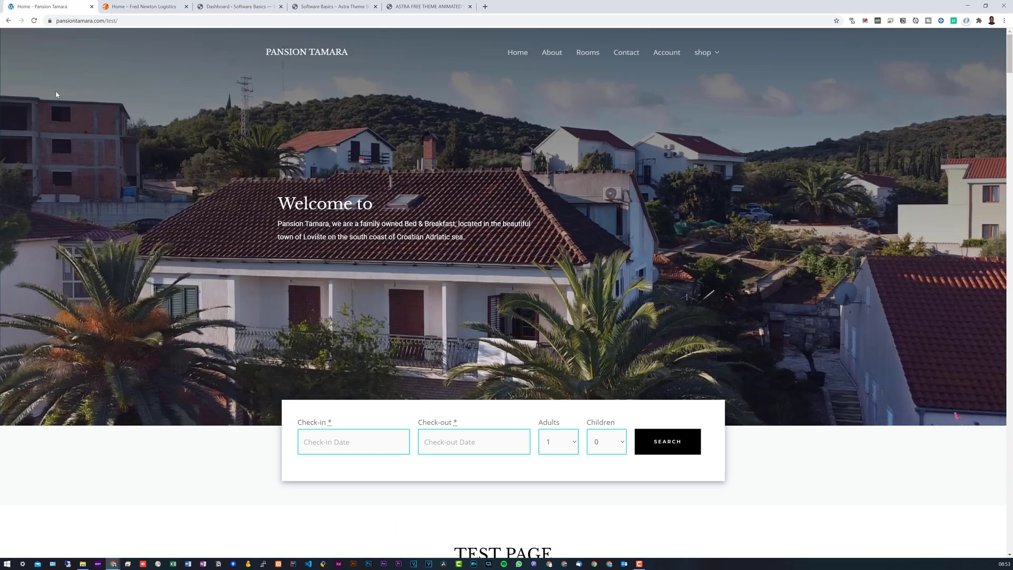
pyautogui.scroll(-2, 379, 144)
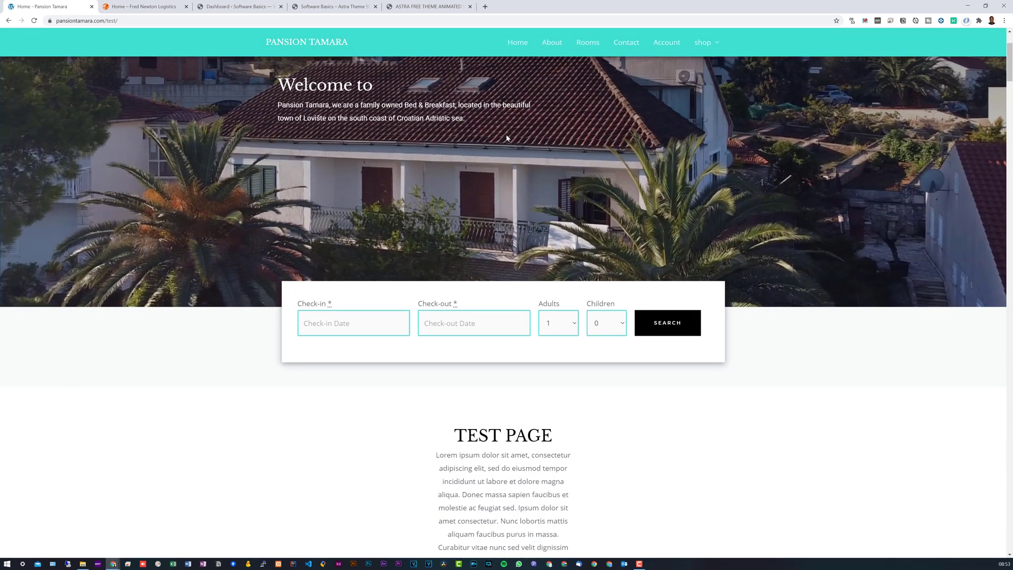
pyautogui.scroll(-2, 378, 145)
pyautogui.scroll(3, 146, 183)
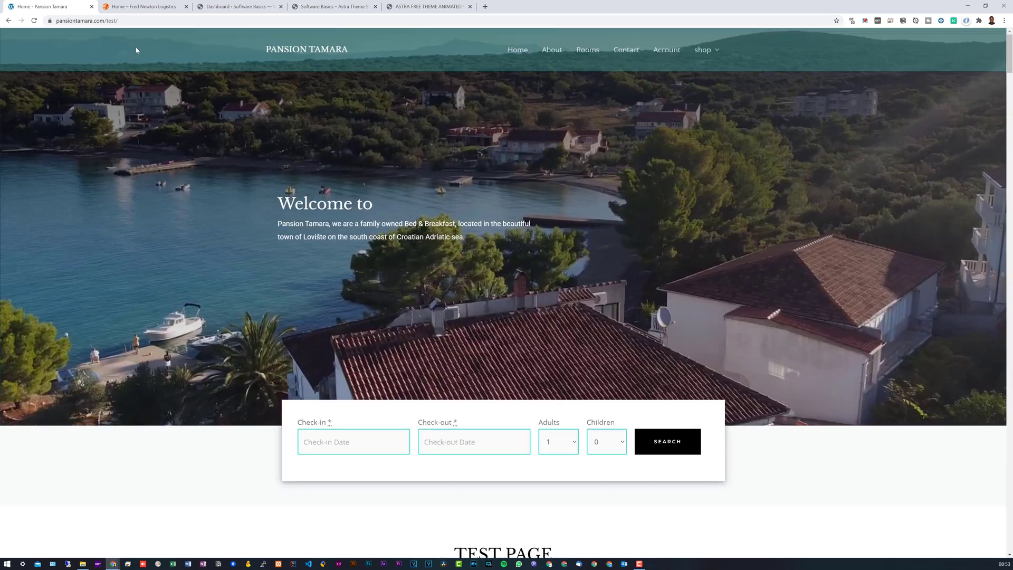
pyautogui.click(139, 6)
pyautogui.scroll(5, 164, 117)
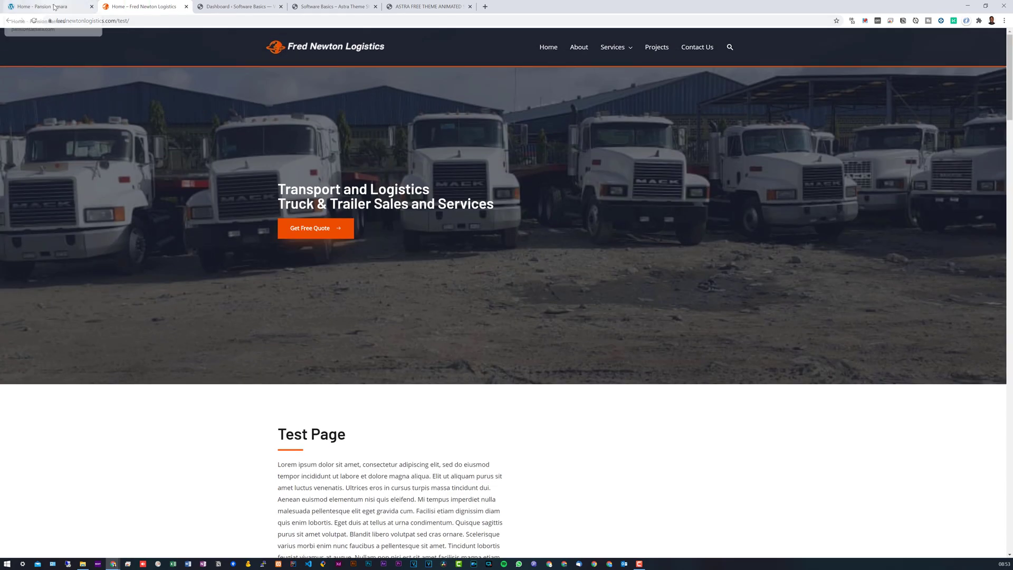
pyautogui.click(50, 7)
pyautogui.scroll(-3, 105, 83)
pyautogui.scroll(-3, 106, 84)
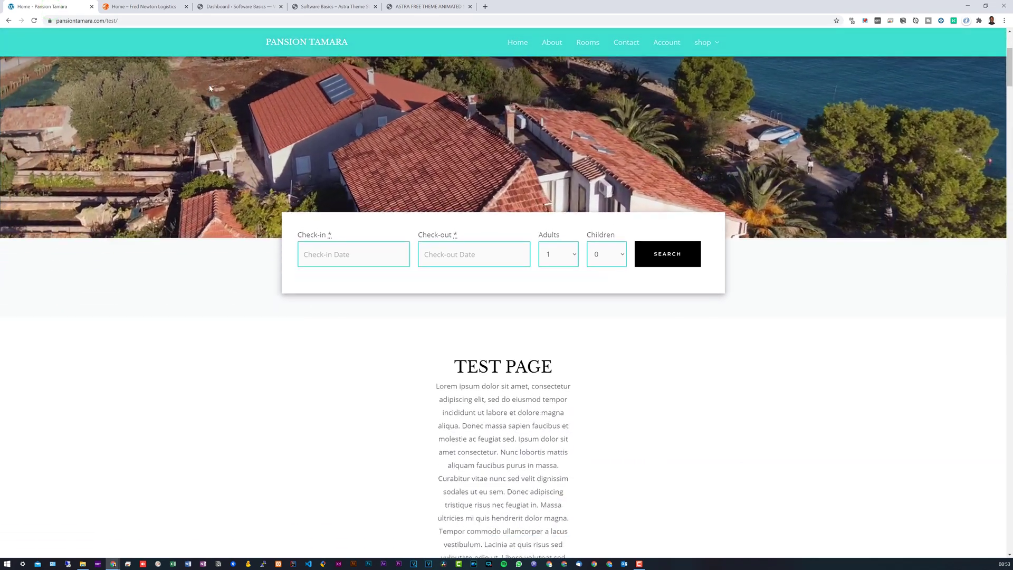
pyautogui.scroll(-3, 105, 83)
pyautogui.scroll(-1, 106, 83)
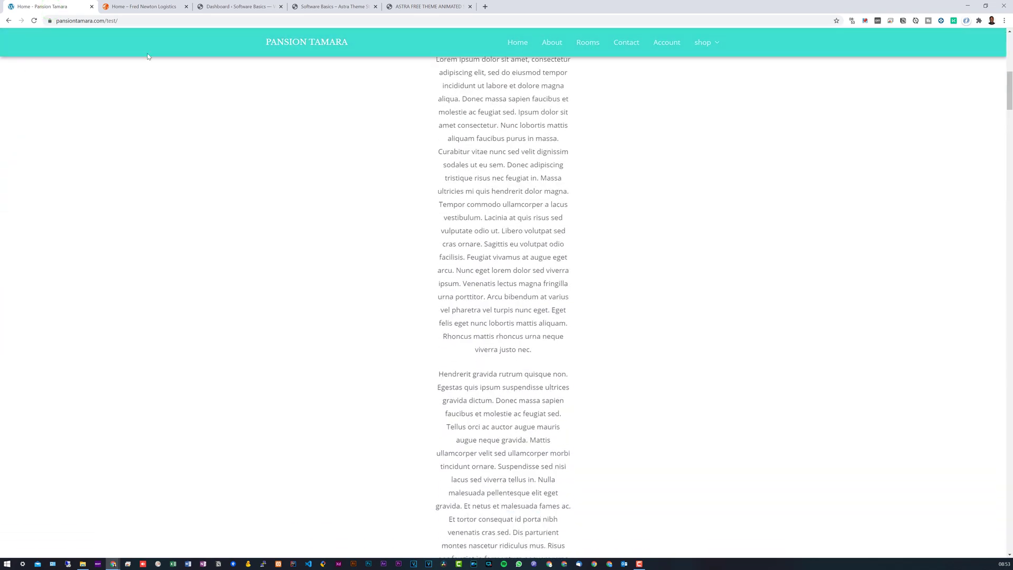
pyautogui.scroll(4, 398, 163)
pyautogui.scroll(3, 398, 163)
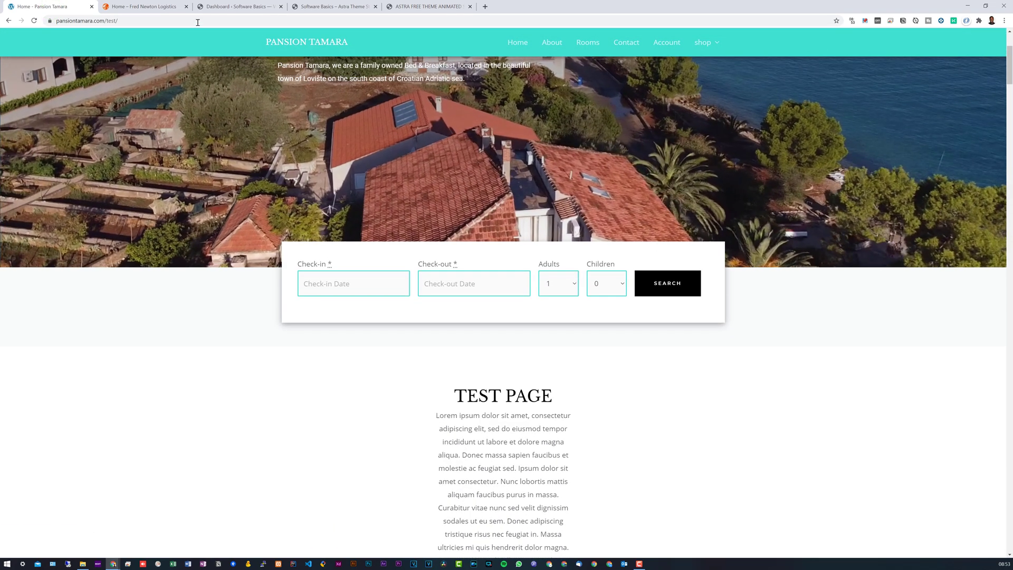
pyautogui.scroll(3, 163, 149)
pyautogui.scroll(1, 164, 148)
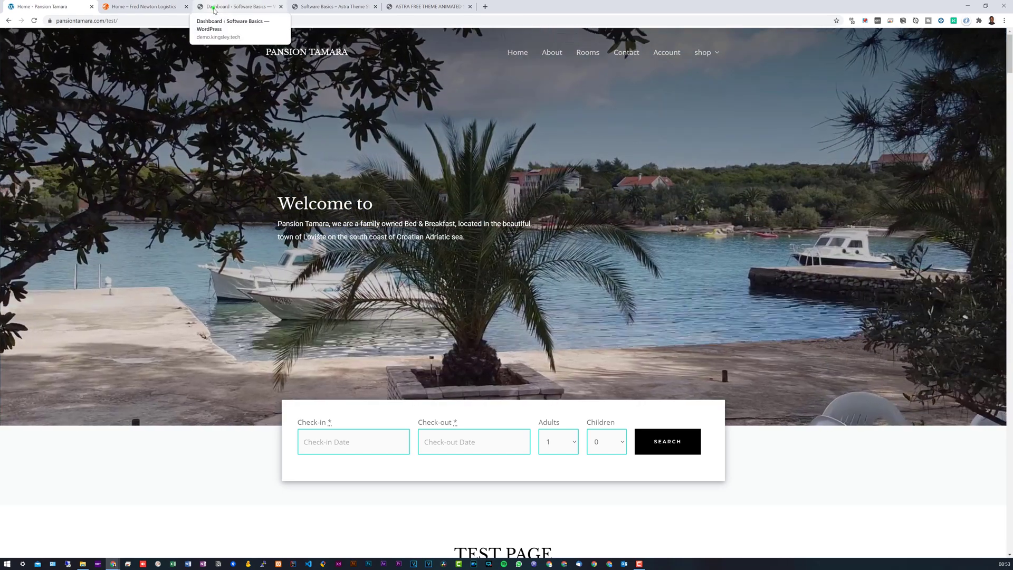
# Step: On the demo dashboard, check the Simple Custom CSS and JS plugin listing, then view installed themes
pyautogui.click(230, 6)
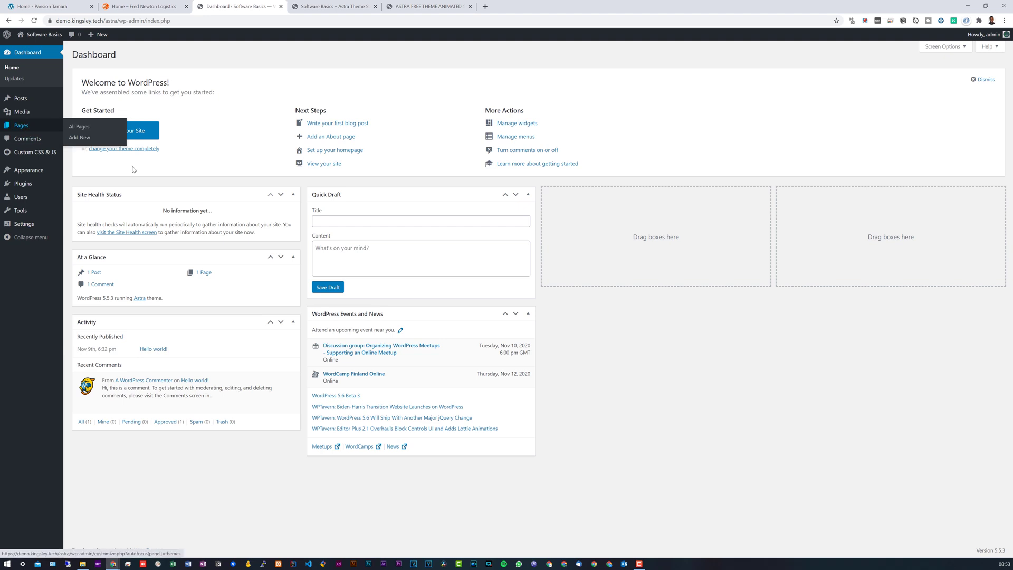
pyautogui.click(23, 185)
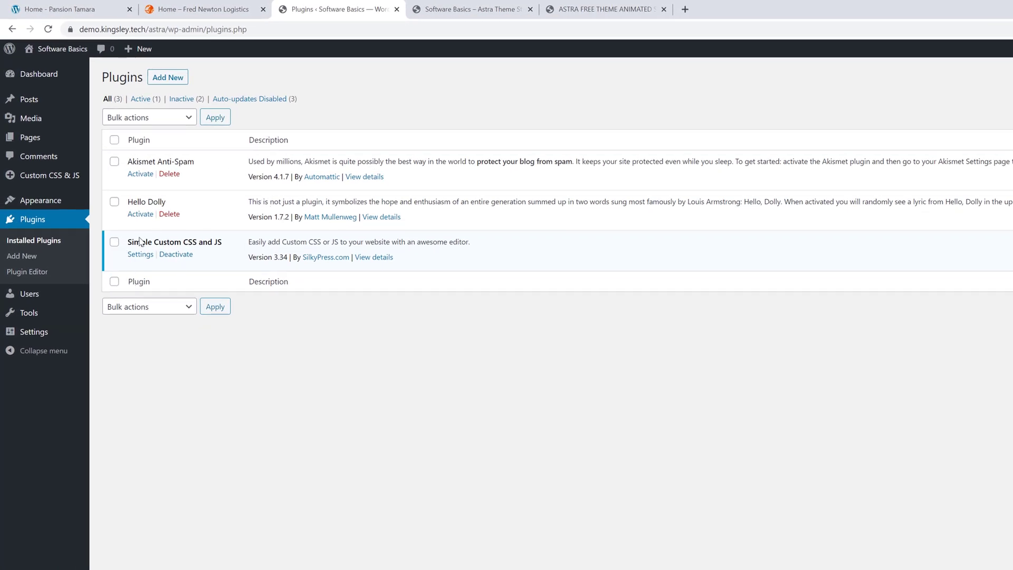
pyautogui.tripleClick(133, 243)
pyautogui.moveTo(491, 245); pyautogui.dragTo(257, 245)
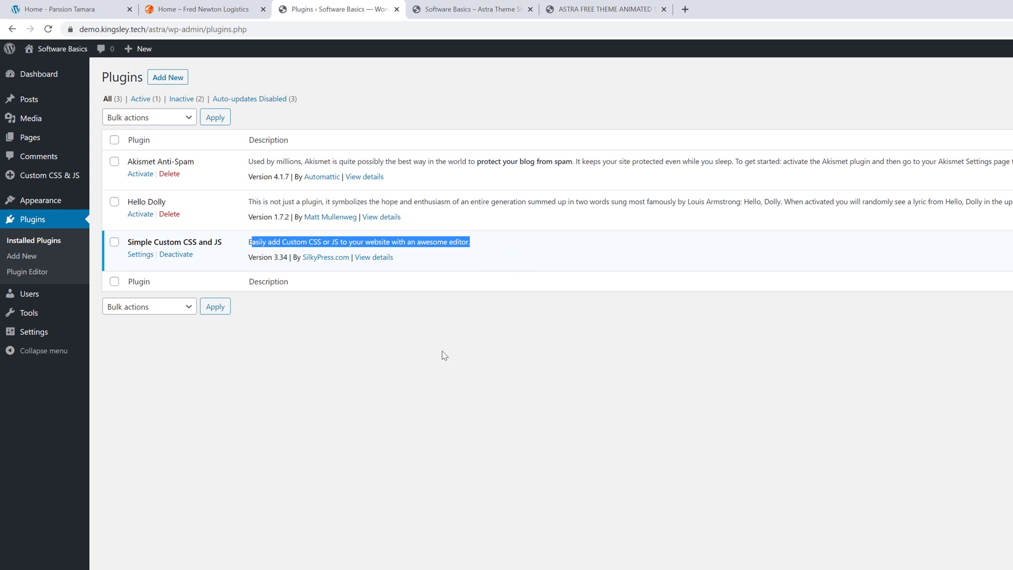
pyautogui.moveTo(40, 200)
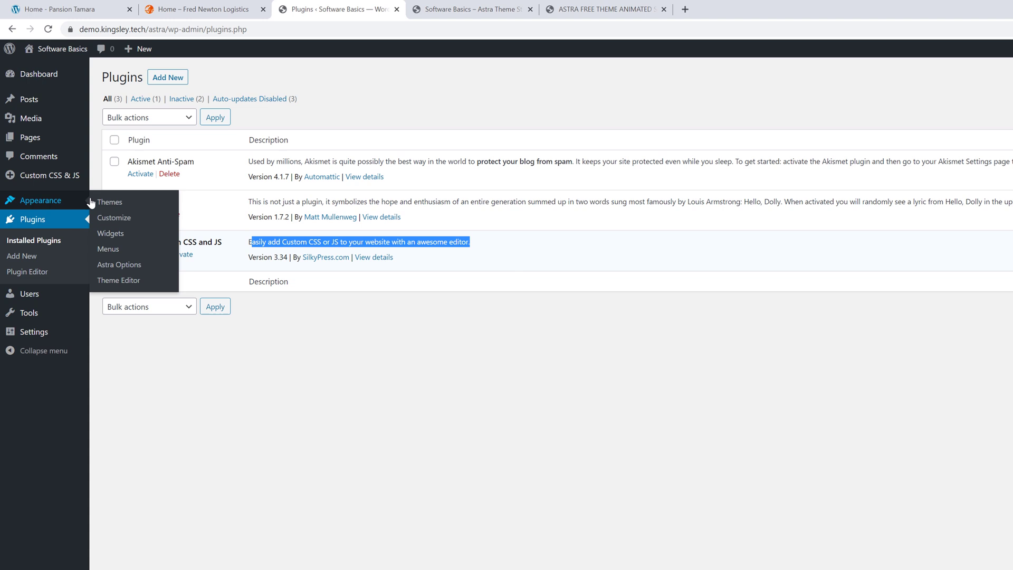
pyautogui.click(108, 203)
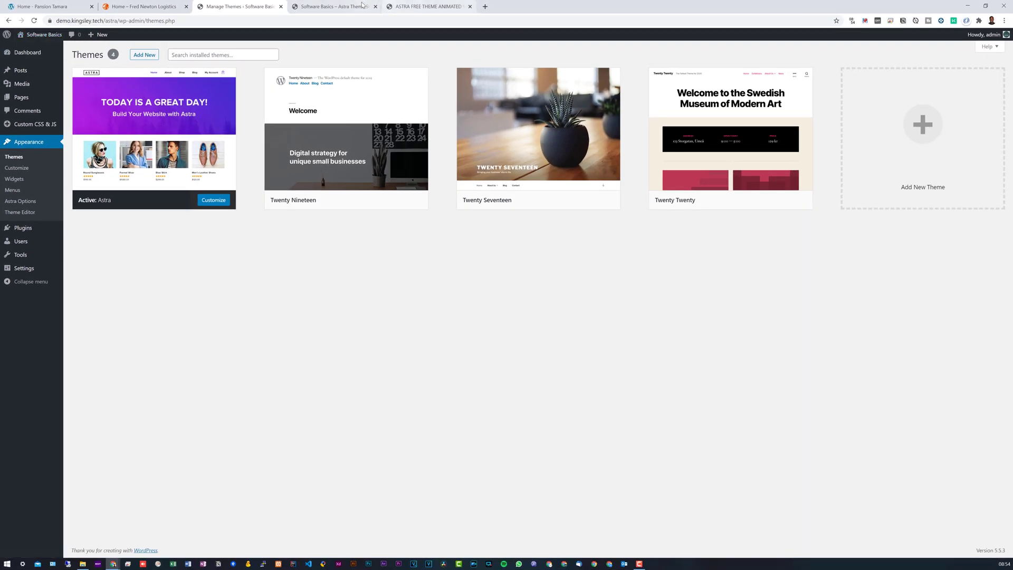
# Step: Reload the demo front end, browse the Sample Page's non-sticky header, then open the Astra sticky nav post
pyautogui.click(333, 6)
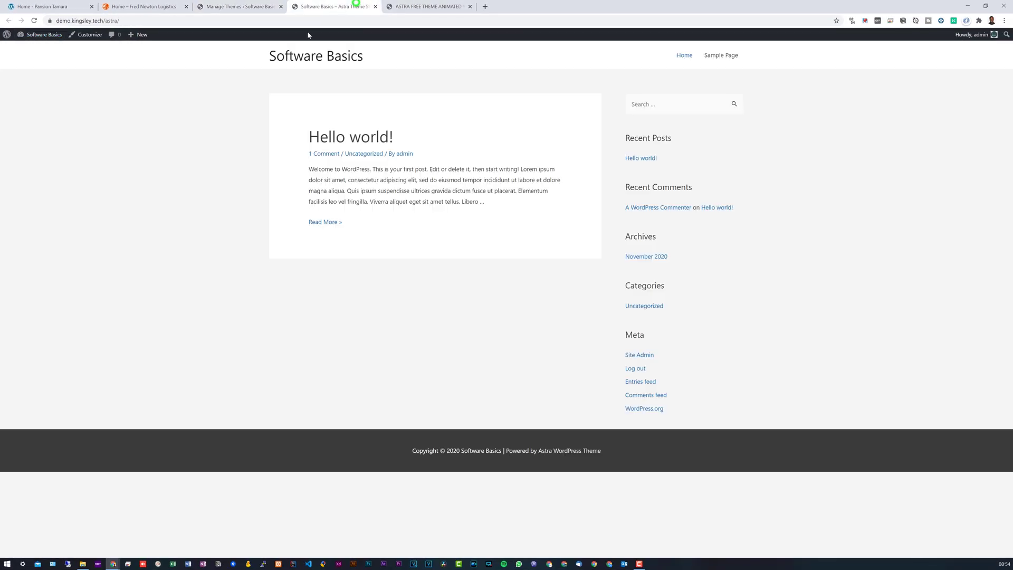
pyautogui.hotkey('ctrl', 'r')
pyautogui.click(719, 58)
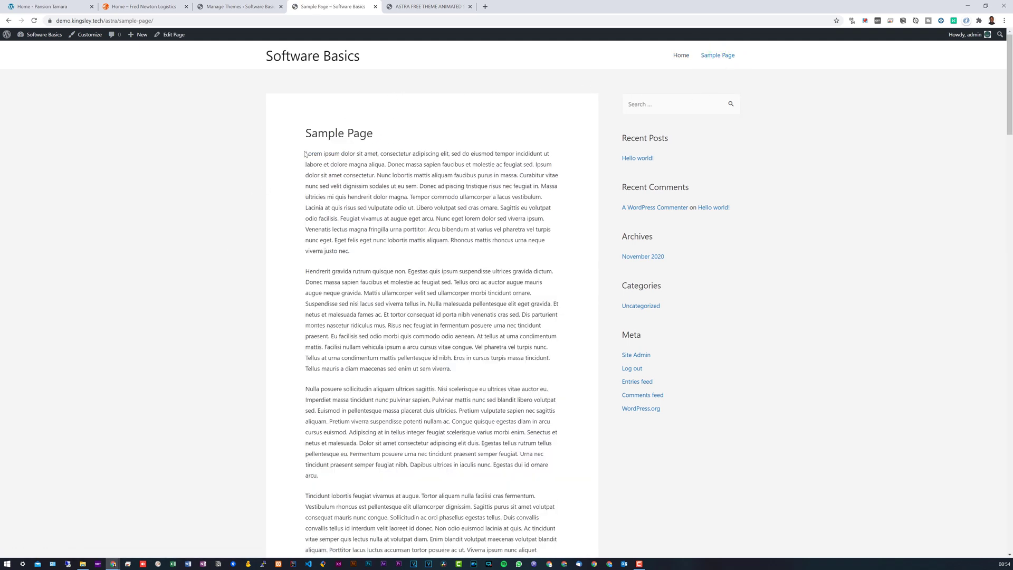
pyautogui.moveTo(306, 154); pyautogui.dragTo(446, 133)
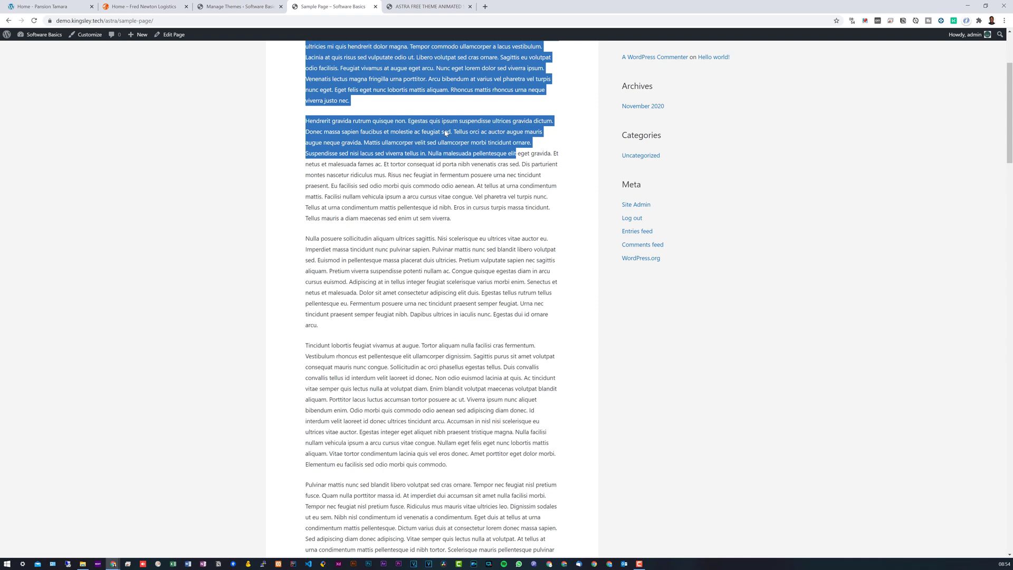
pyautogui.click(446, 133)
pyautogui.scroll(-5, 431, 277)
pyautogui.scroll(10, 432, 278)
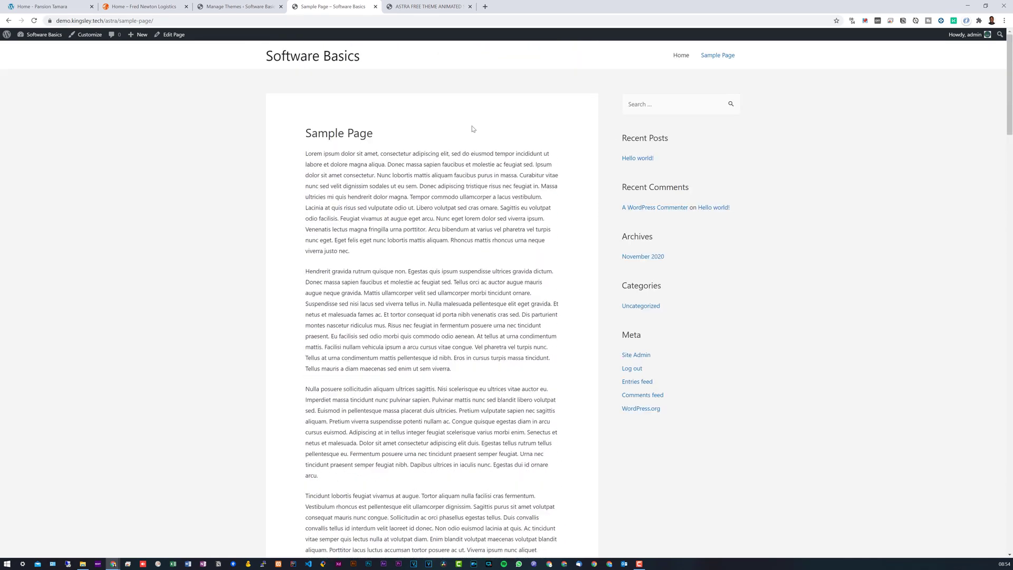
pyautogui.scroll(-10, 473, 237)
pyautogui.scroll(-3, 473, 238)
pyautogui.scroll(15, 472, 237)
pyautogui.click(435, 8)
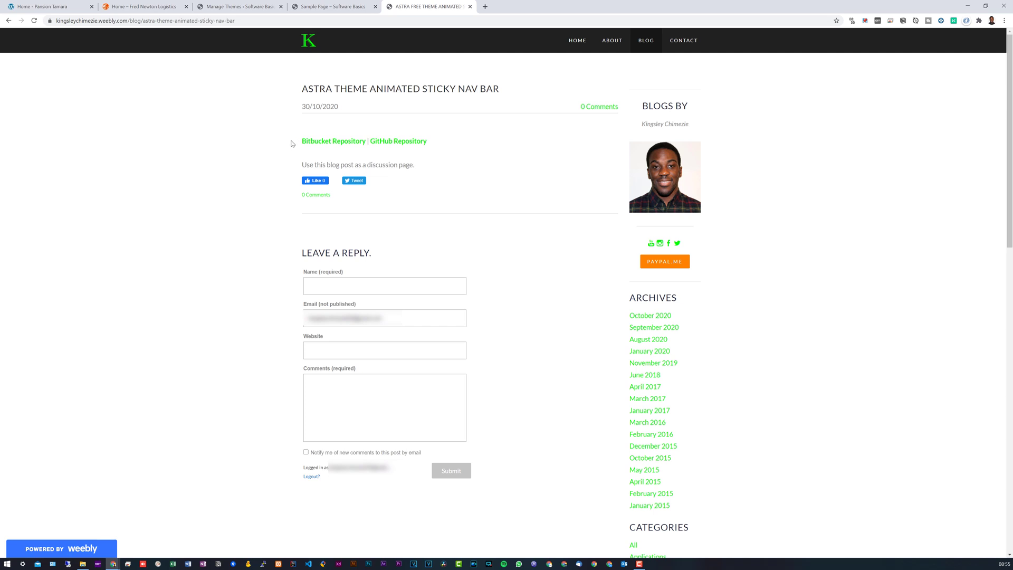
pyautogui.moveTo(296, 143); pyautogui.dragTo(445, 145)
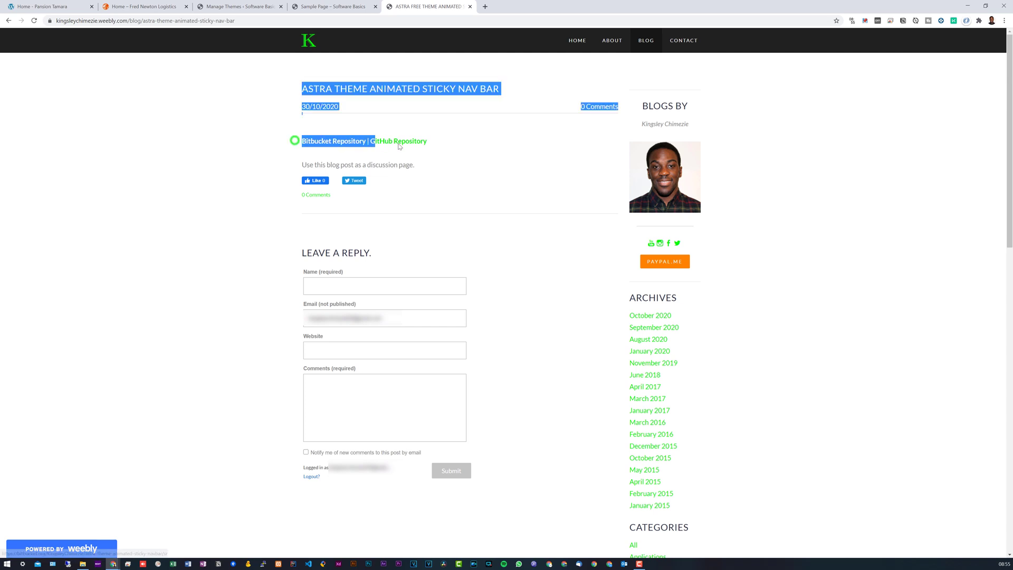
pyautogui.click(444, 152)
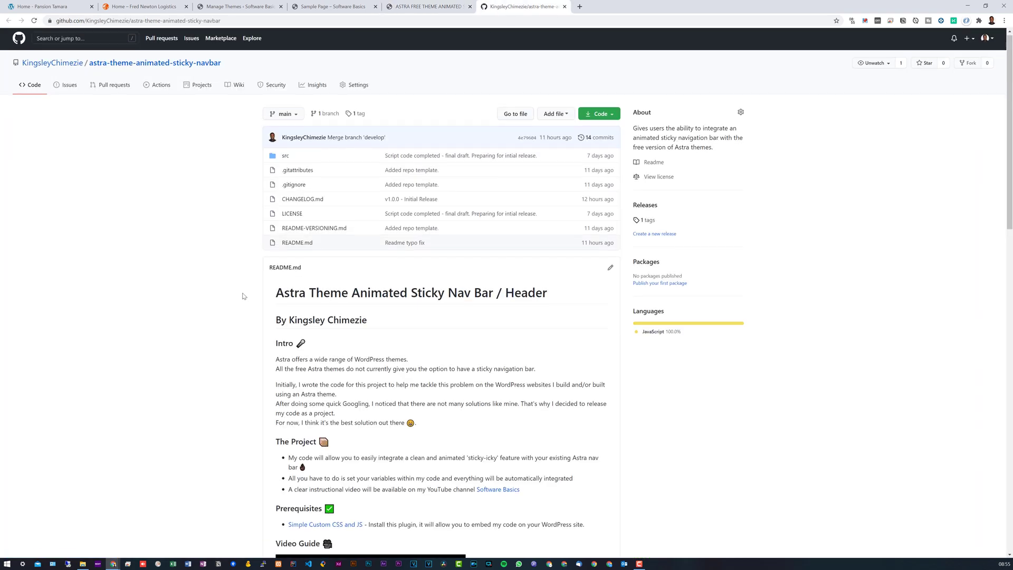
pyautogui.scroll(-2, 270, 213)
pyautogui.scroll(-2, 269, 214)
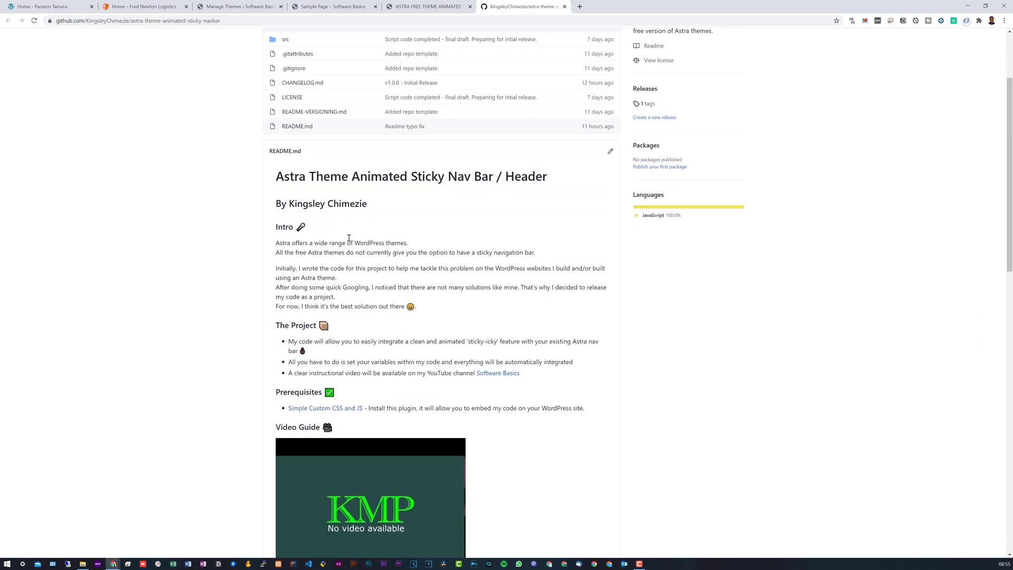
# Step: Read the README's Intro and Prerequisites line, then highlight the first Written Guide step
pyautogui.moveTo(275, 227); pyautogui.dragTo(396, 273)
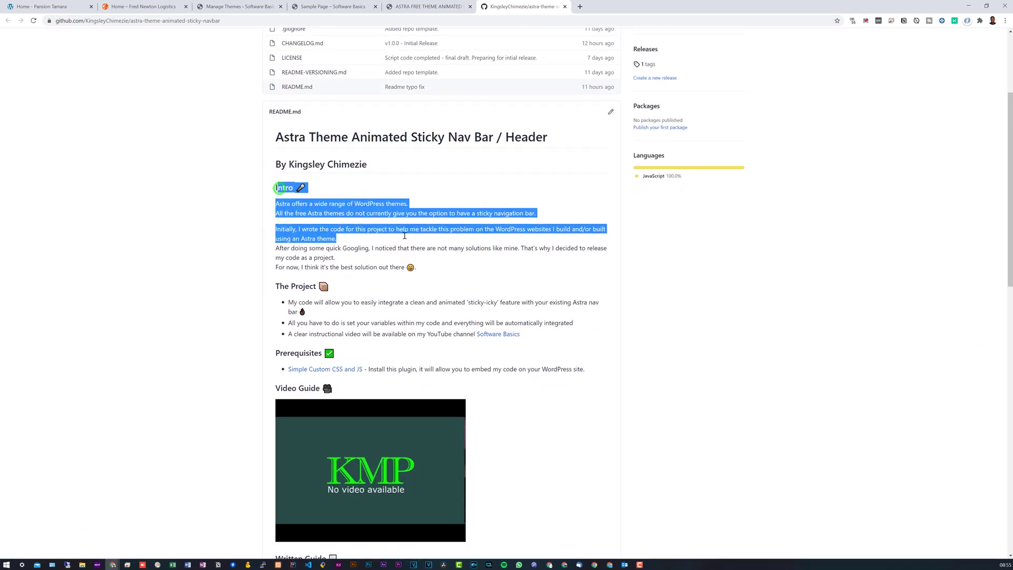
pyautogui.click(370, 342)
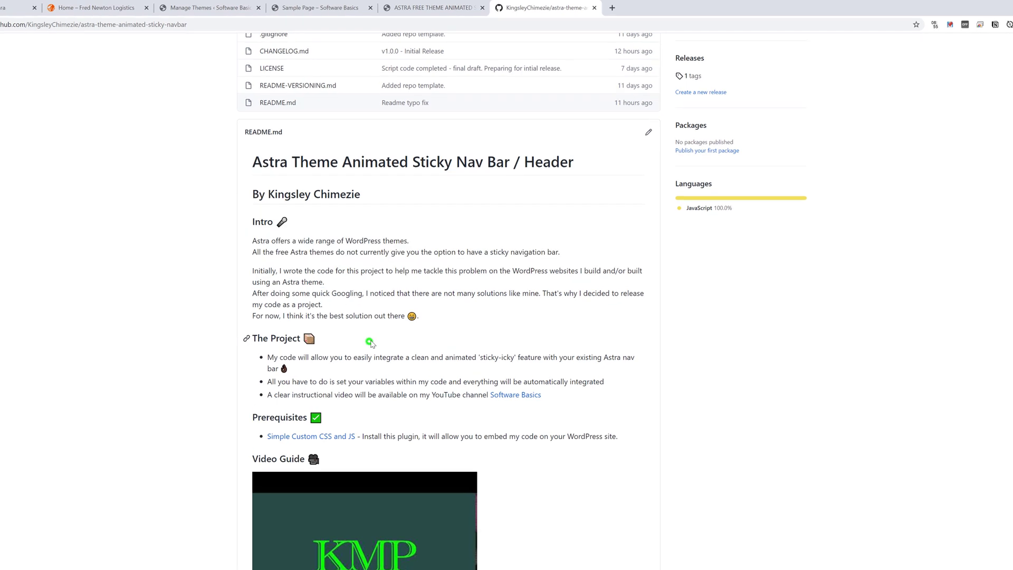
pyautogui.scroll(-1, 369, 342)
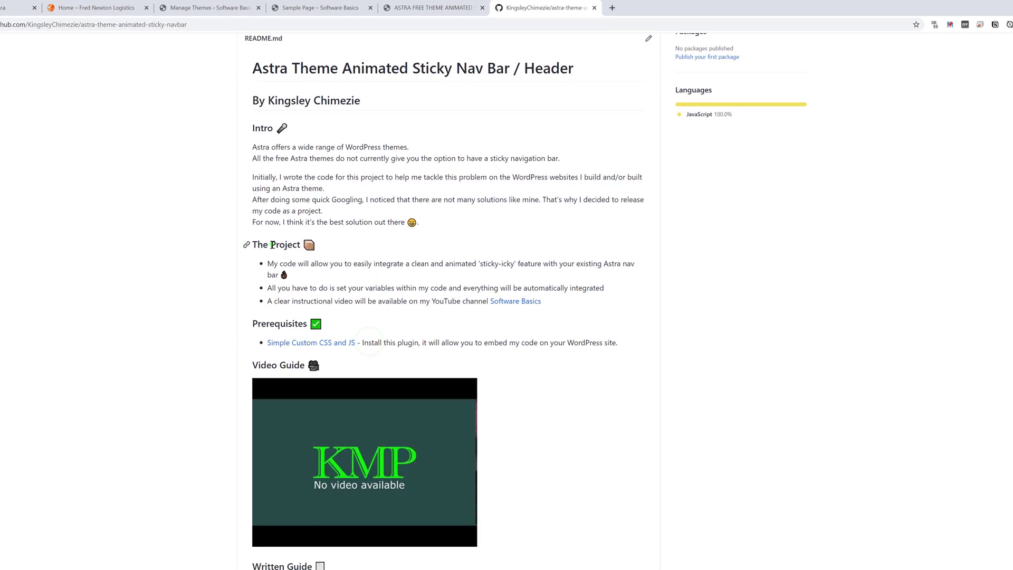
pyautogui.moveTo(272, 244); pyautogui.dragTo(561, 308)
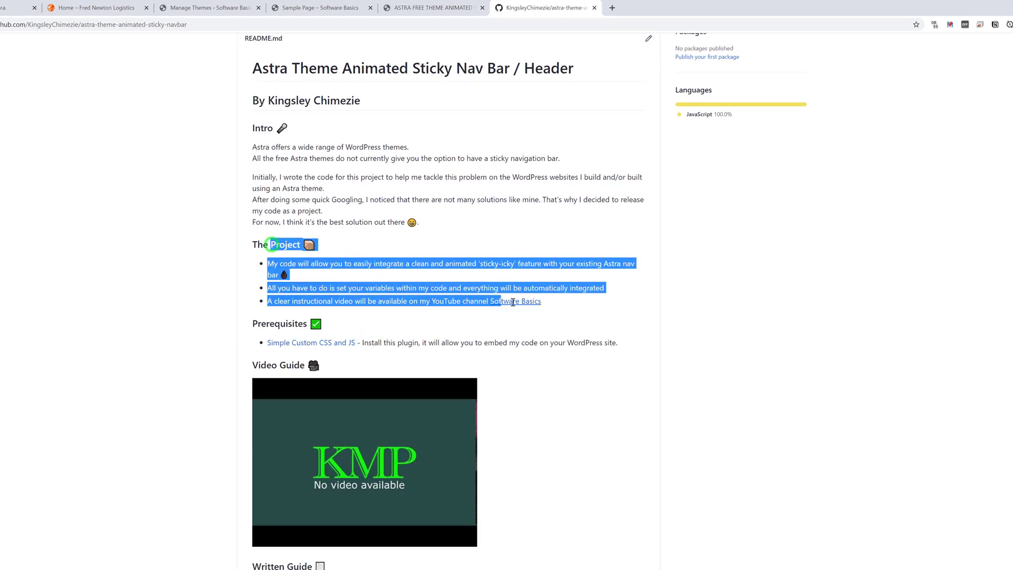
pyautogui.click(372, 342)
pyautogui.tripleClick(372, 342)
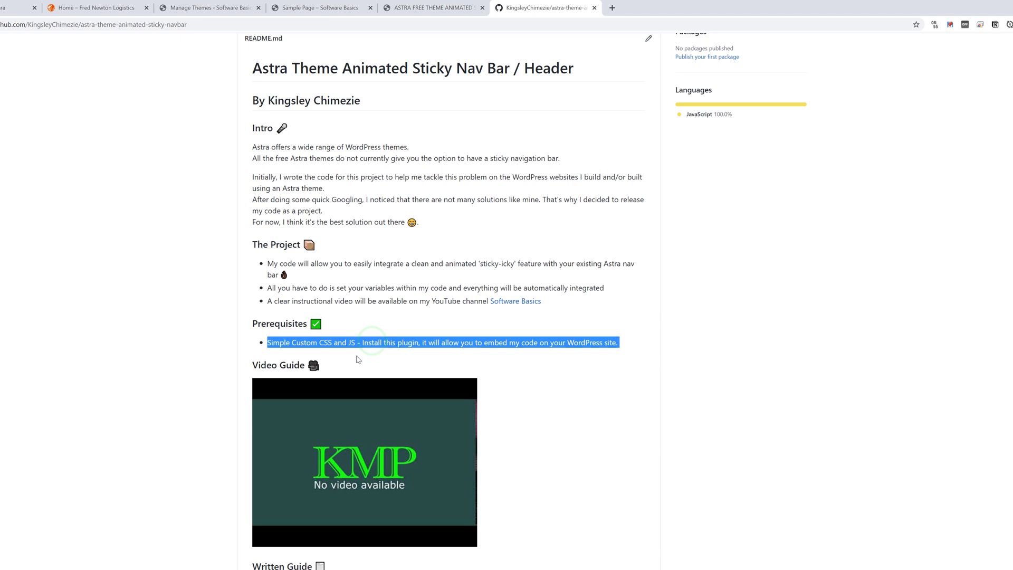
pyautogui.scroll(-2, 319, 384)
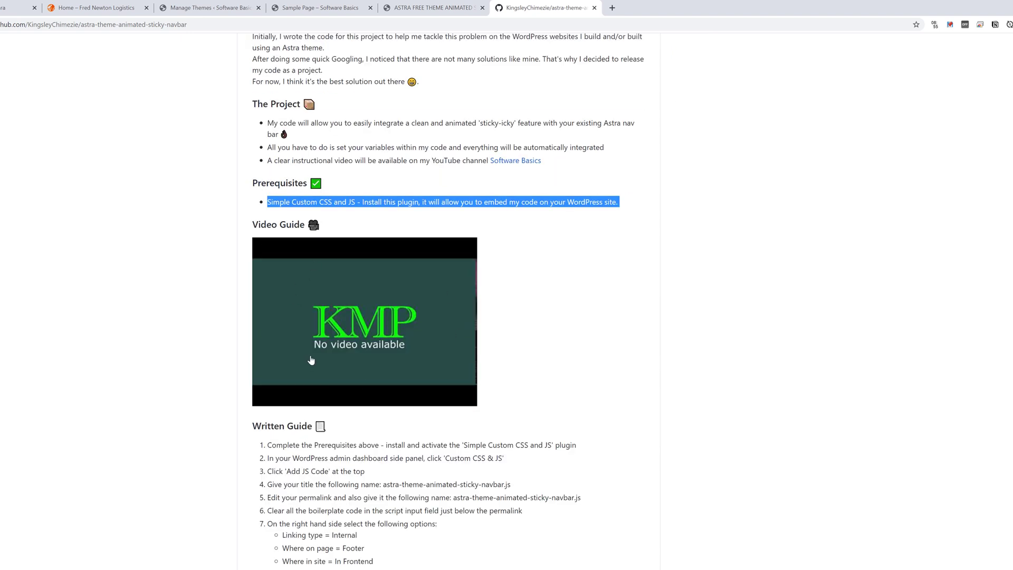
pyautogui.scroll(-2, 323, 459)
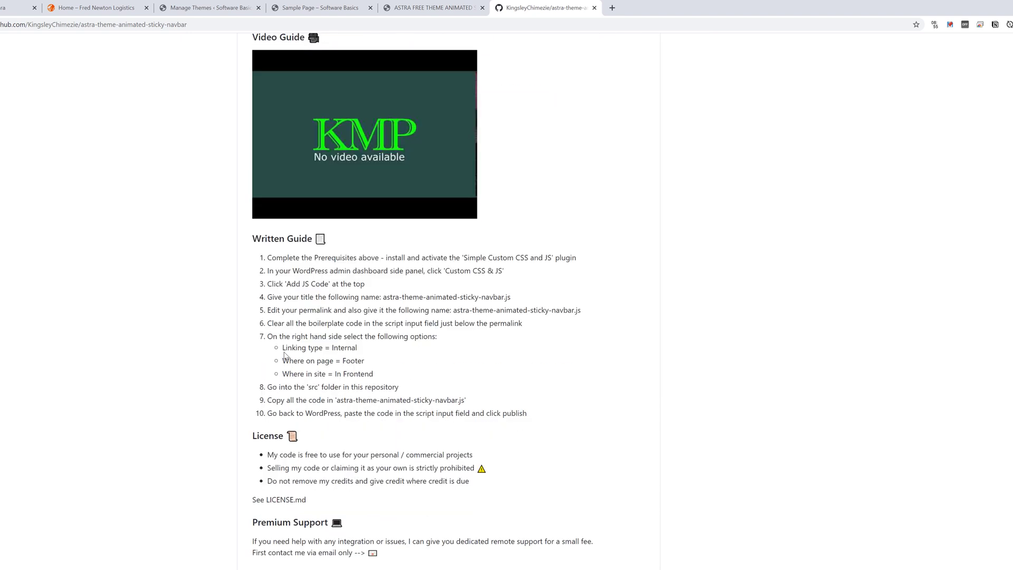
pyautogui.moveTo(266, 238); pyautogui.dragTo(496, 267)
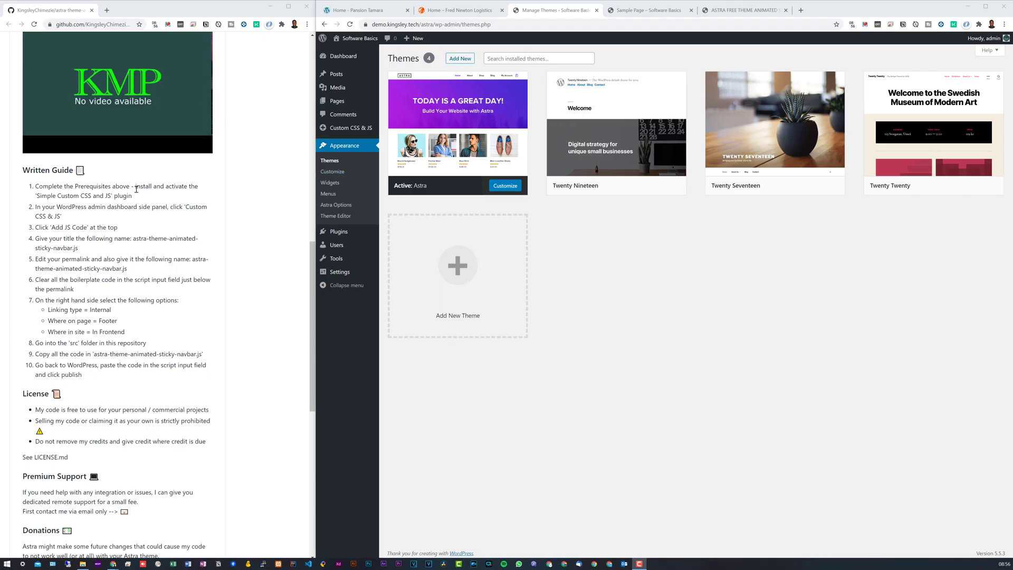
# Step: Search new plugins for 'simple custom css and js' and confirm it is already active
pyautogui.moveTo(135, 188); pyautogui.dragTo(132, 197)
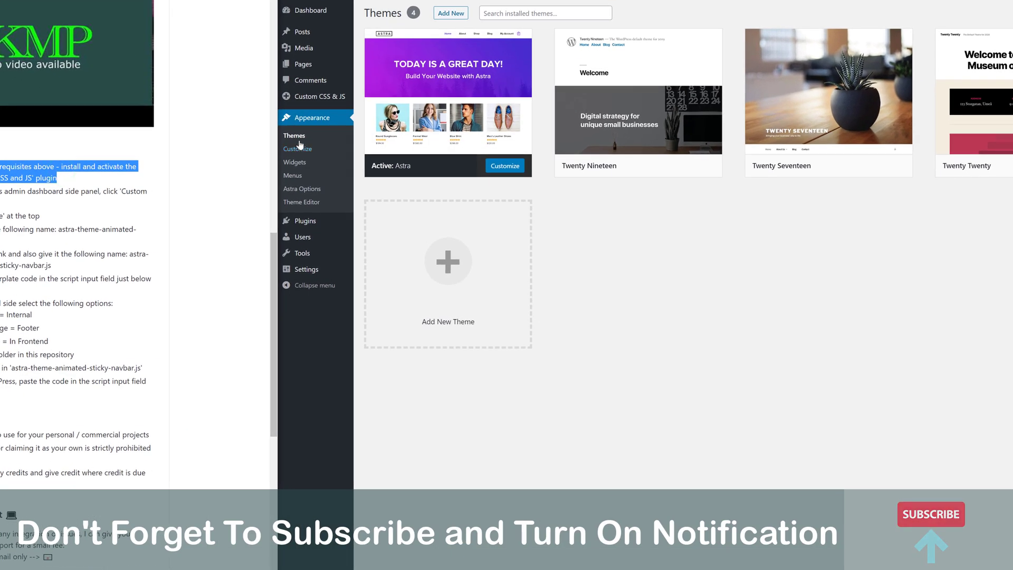
pyautogui.click(306, 218)
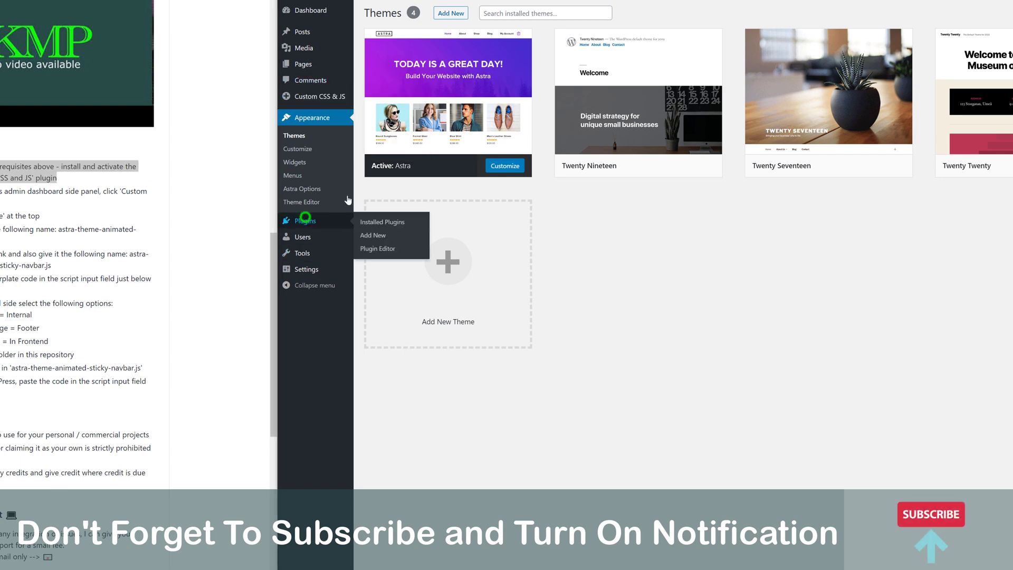
pyautogui.click(421, 42)
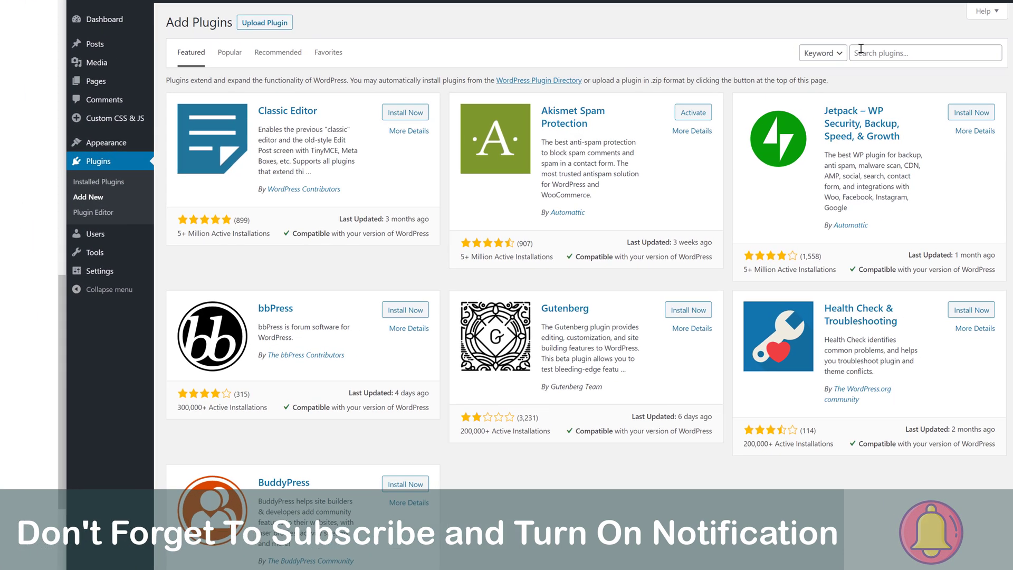
pyautogui.click(867, 46)
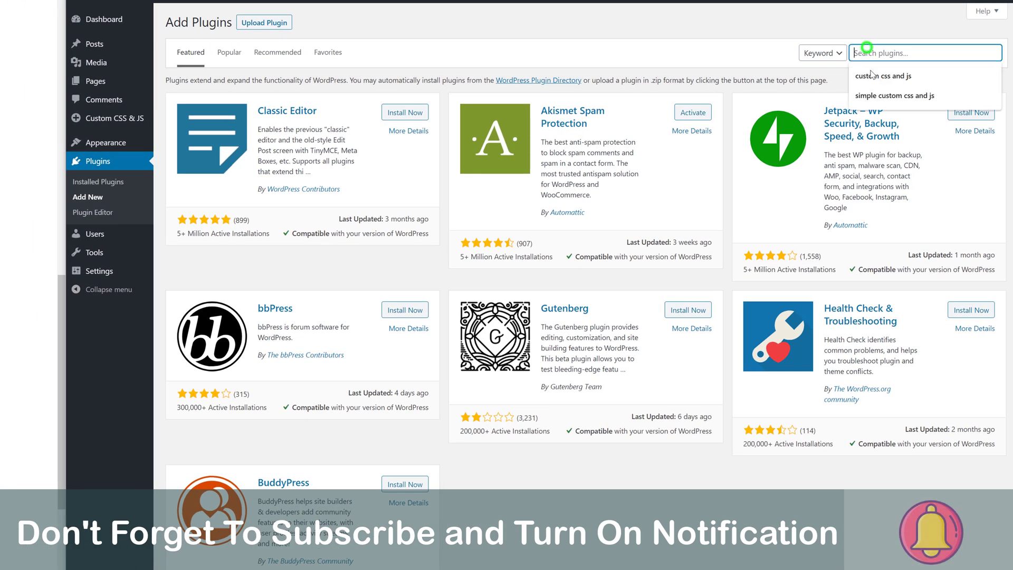
pyautogui.click(877, 98)
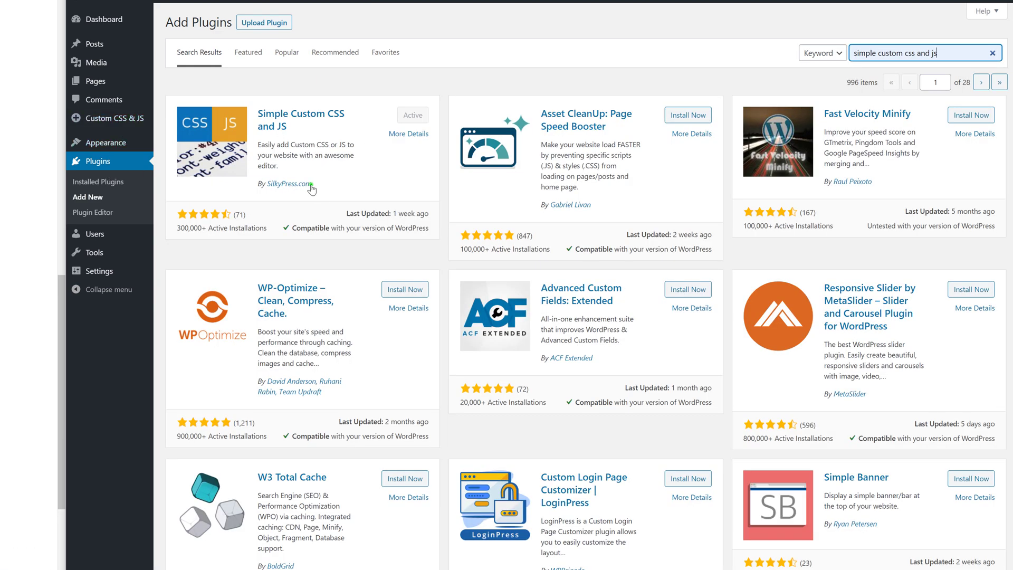
pyautogui.click(311, 188)
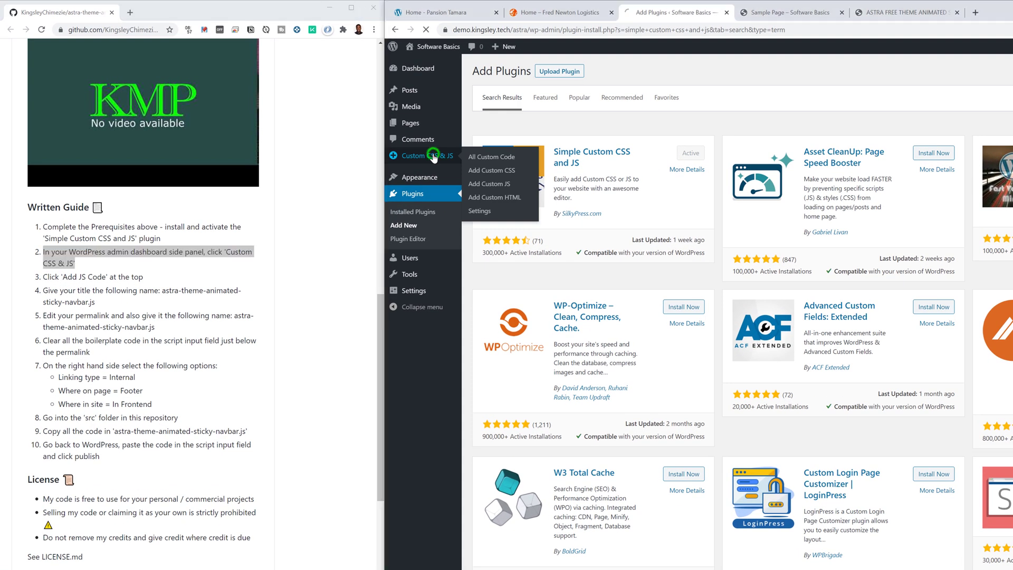
# Step: Create a JS code entry titled astra-theme-animated-sticky-navbar.js with a matching permalink slug
pyautogui.click(428, 155)
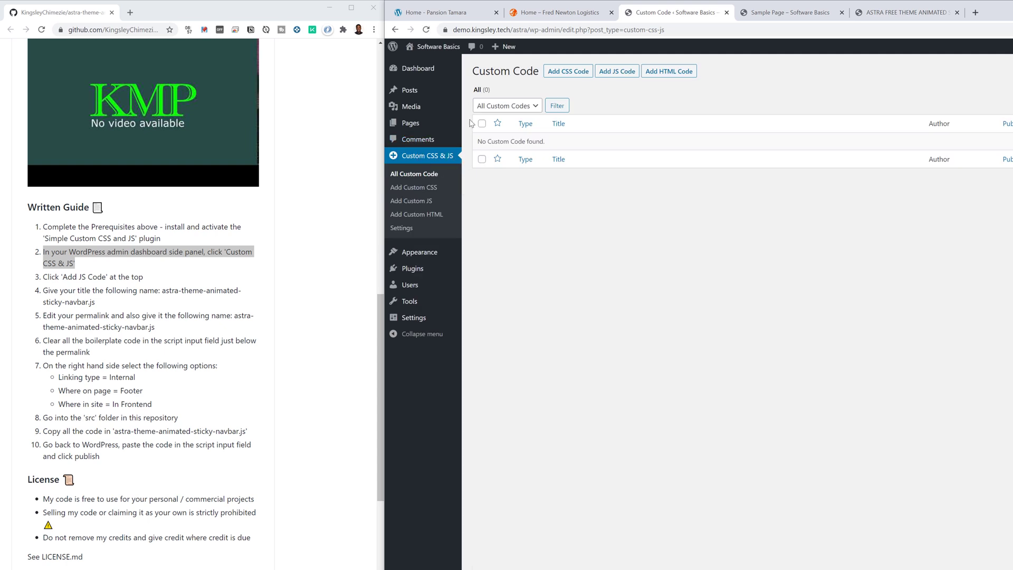
pyautogui.click(627, 74)
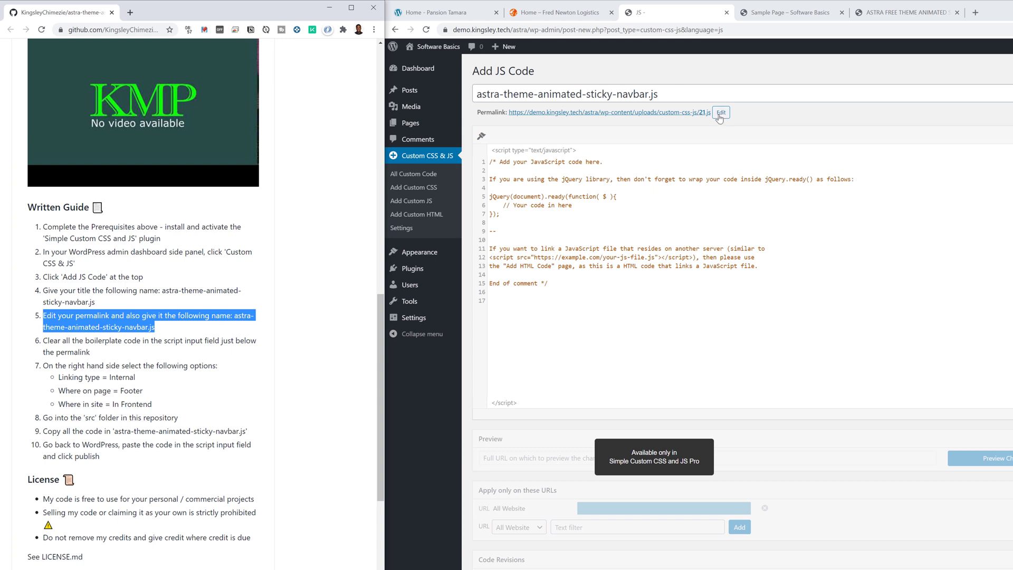
pyautogui.click(721, 113)
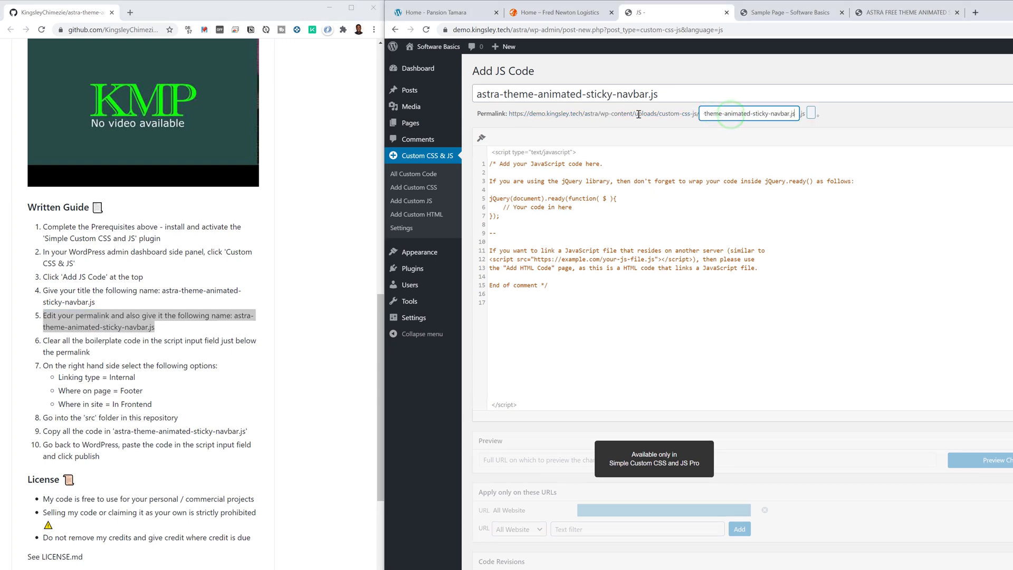
pyautogui.press('BackSpace')
pyautogui.click(811, 114)
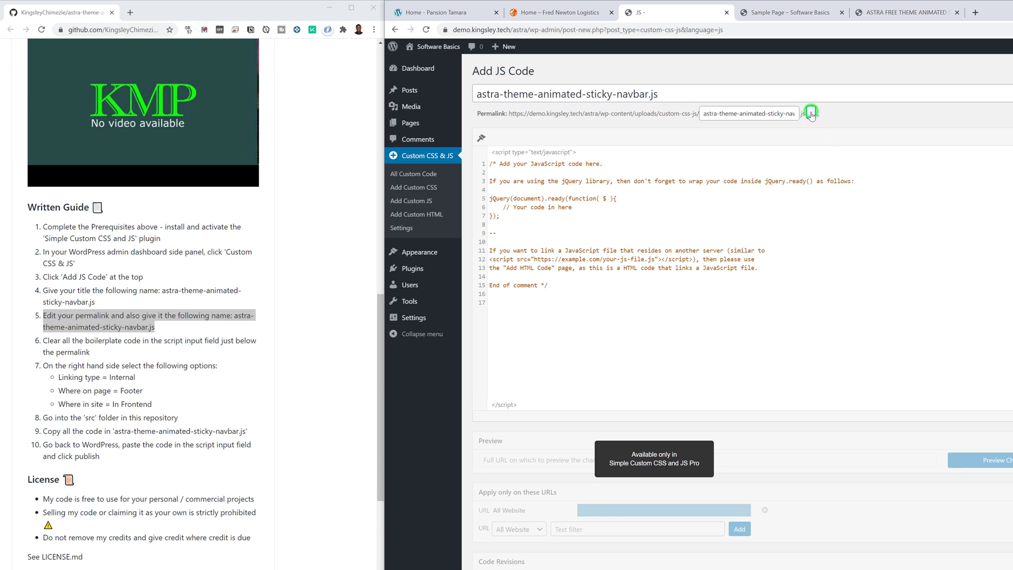
pyautogui.click(586, 291)
# Step: Delete the boilerplate code and set the snippet to Internal linking with Footer placement
pyautogui.hotkey('ctrl', 'a')
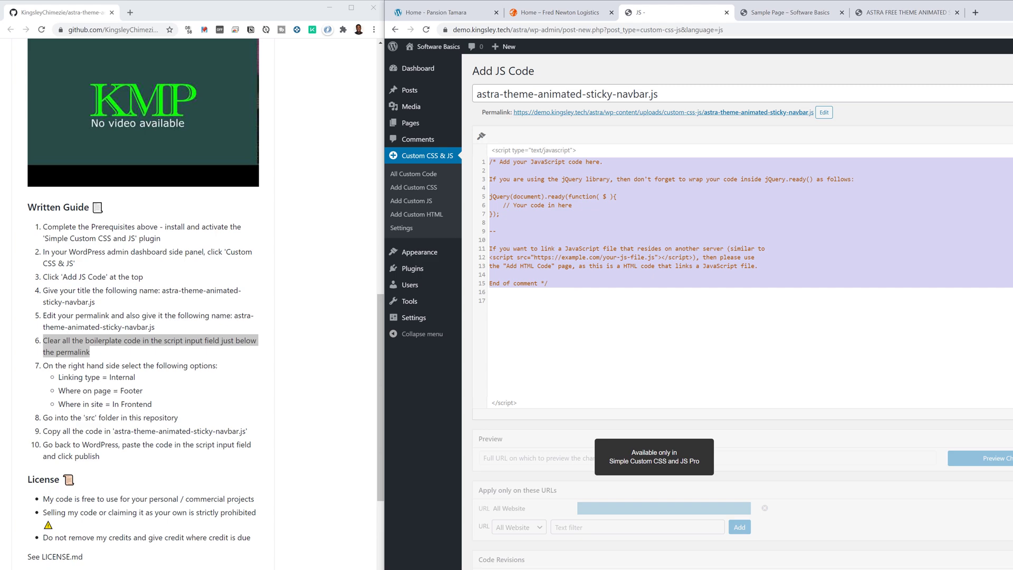
pyautogui.press('Delete')
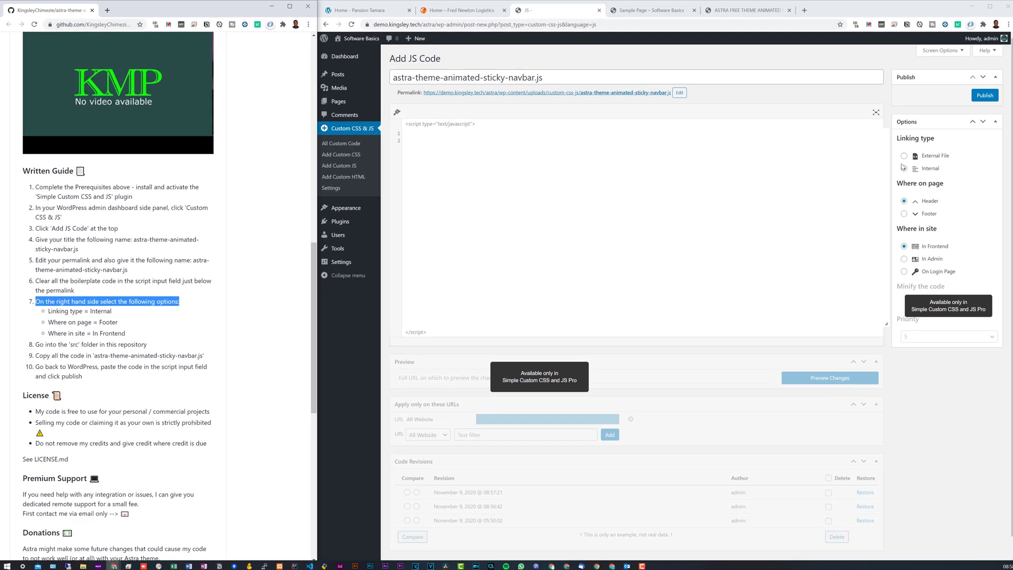
pyautogui.click(904, 167)
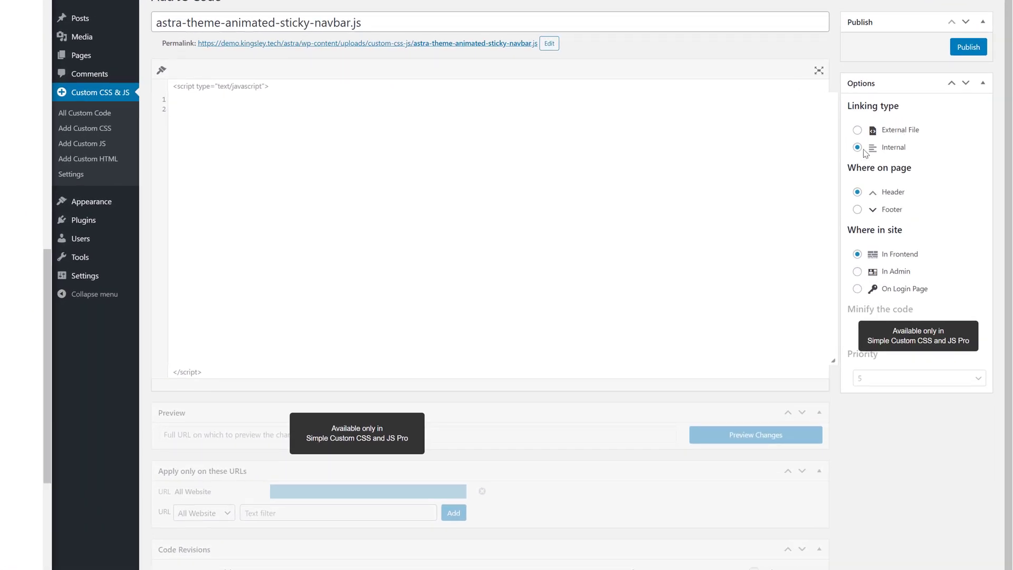
pyautogui.click(857, 210)
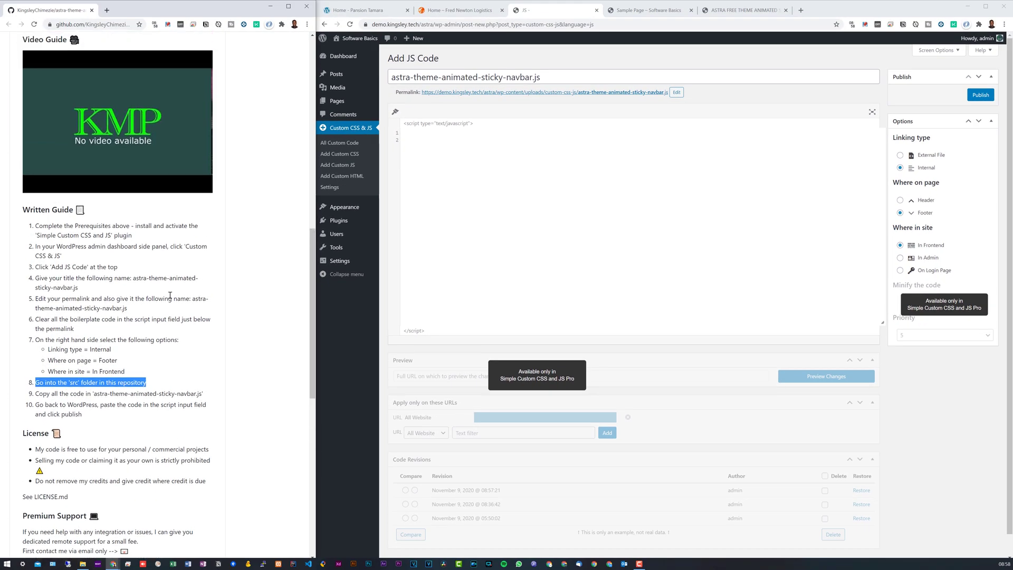
pyautogui.scroll(1, 131, 303)
pyautogui.scroll(5, 131, 303)
pyautogui.scroll(5, 130, 303)
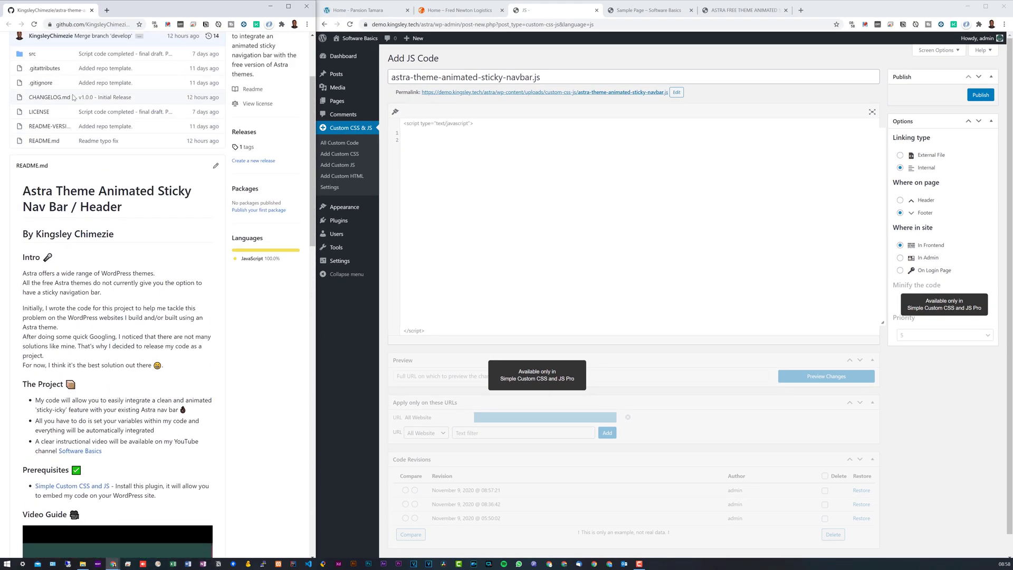
# Step: Copy GitHub's raw src/astra-theme-animated-sticky-navbar.js and paste it into the WordPress JS editor
pyautogui.click(33, 132)
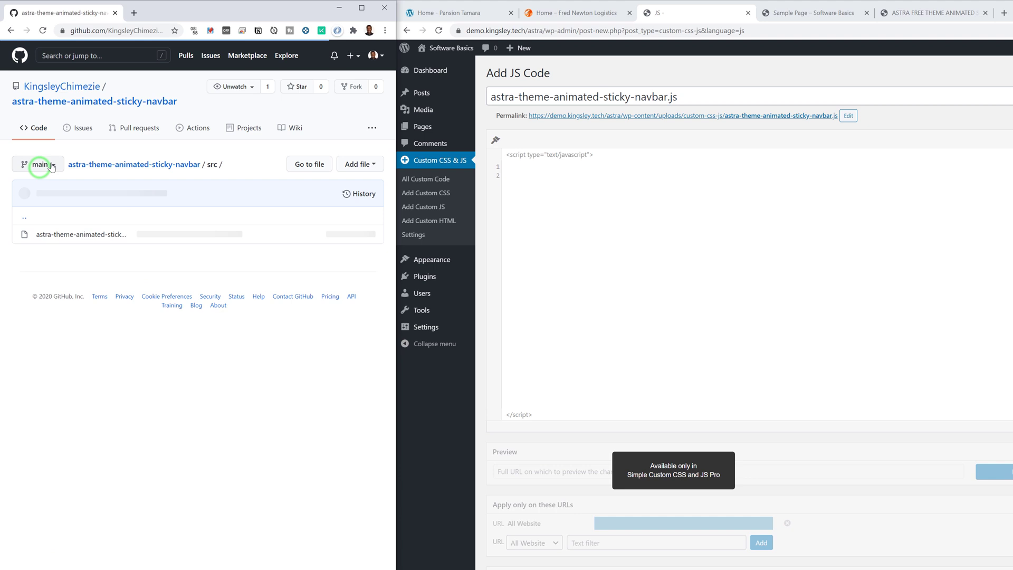
pyautogui.click(41, 235)
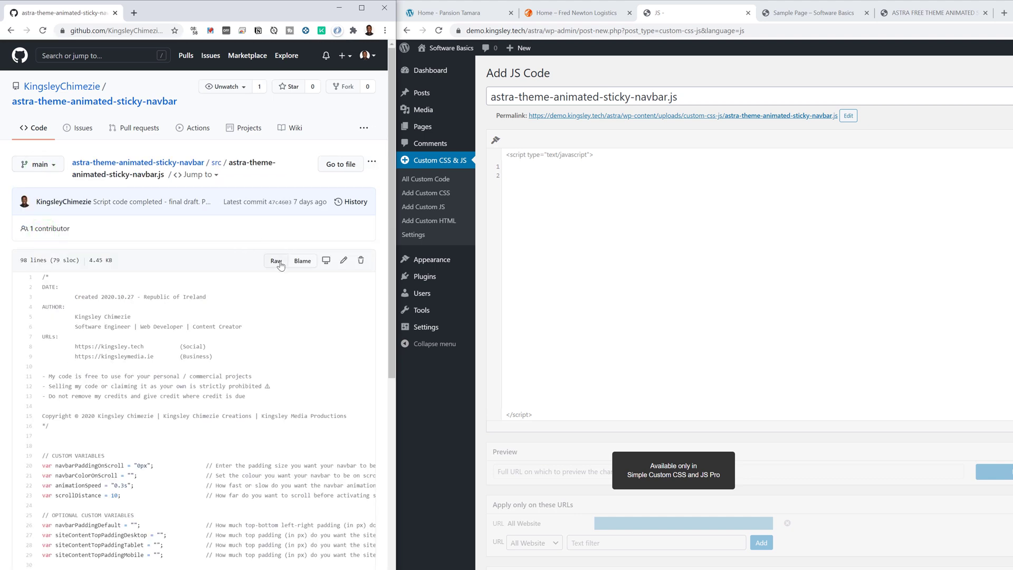
pyautogui.click(279, 263)
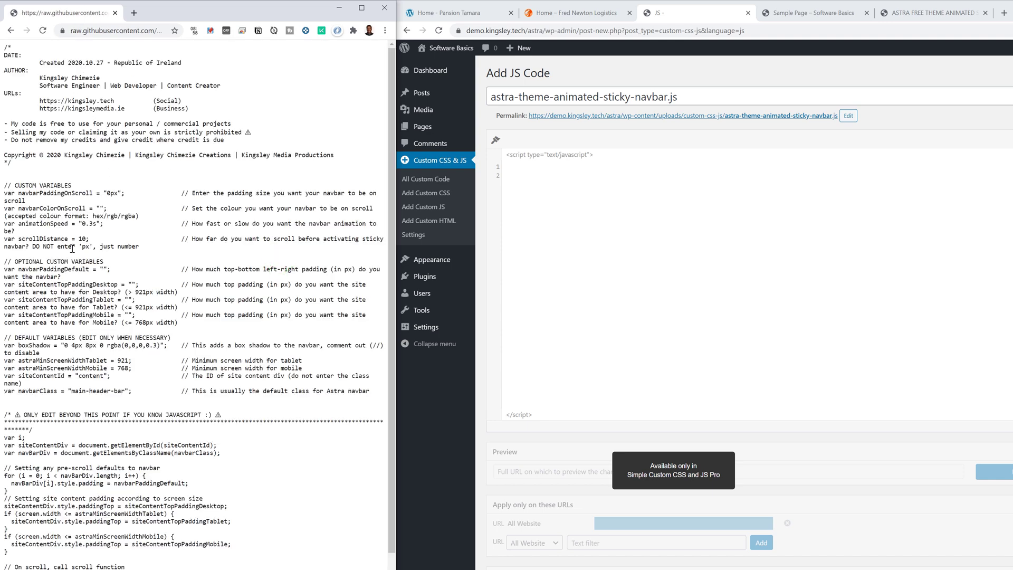
pyautogui.hotkey('ctrl', 'a')
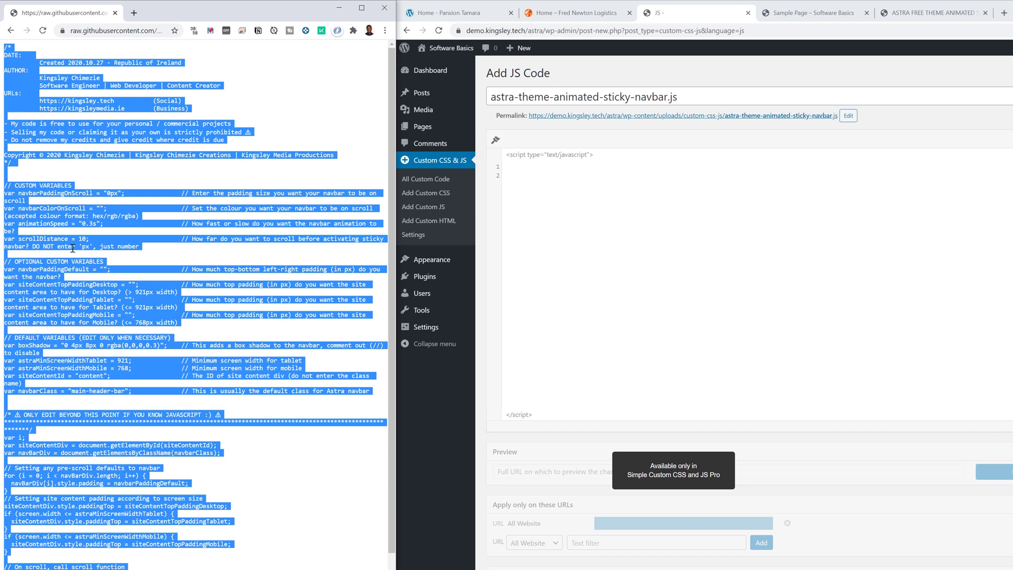
pyautogui.hotkey('ctrl', 'c')
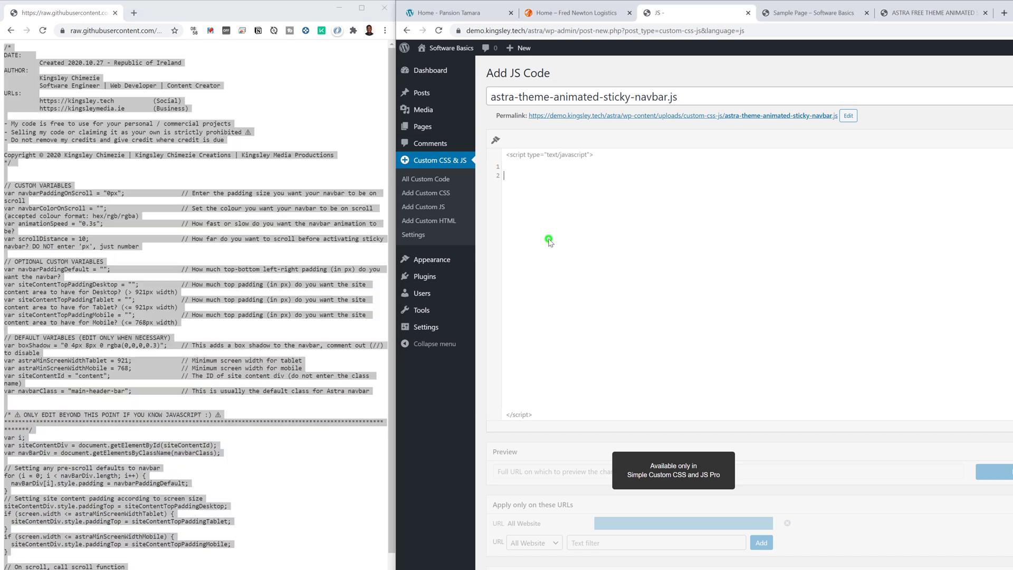
pyautogui.click(550, 239)
pyautogui.hotkey('ctrl', 'v')
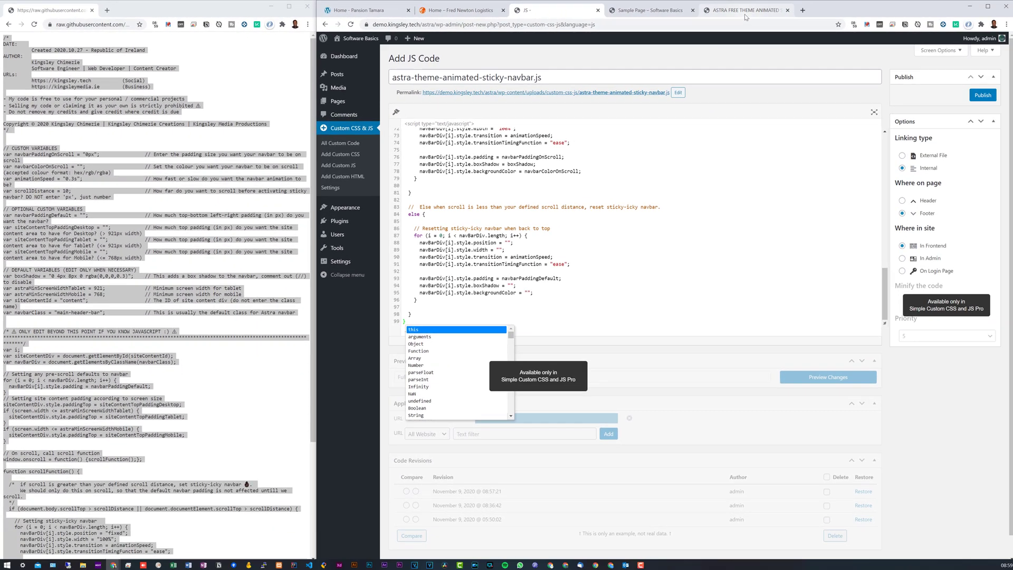
# Step: From the blog post, open the script in Bitbucket's src folder and copy its code
pyautogui.click(732, 9)
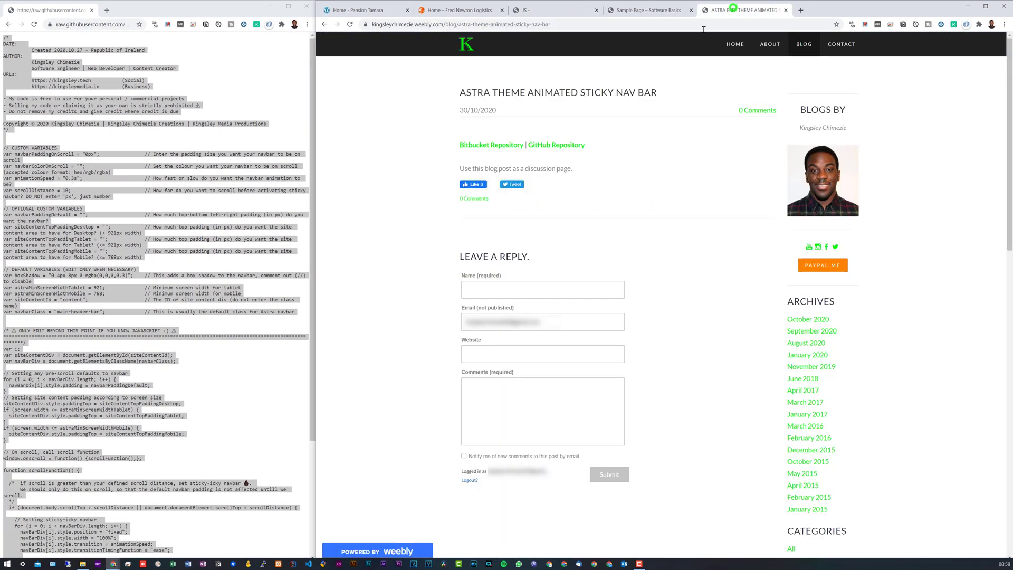
pyautogui.click(477, 146)
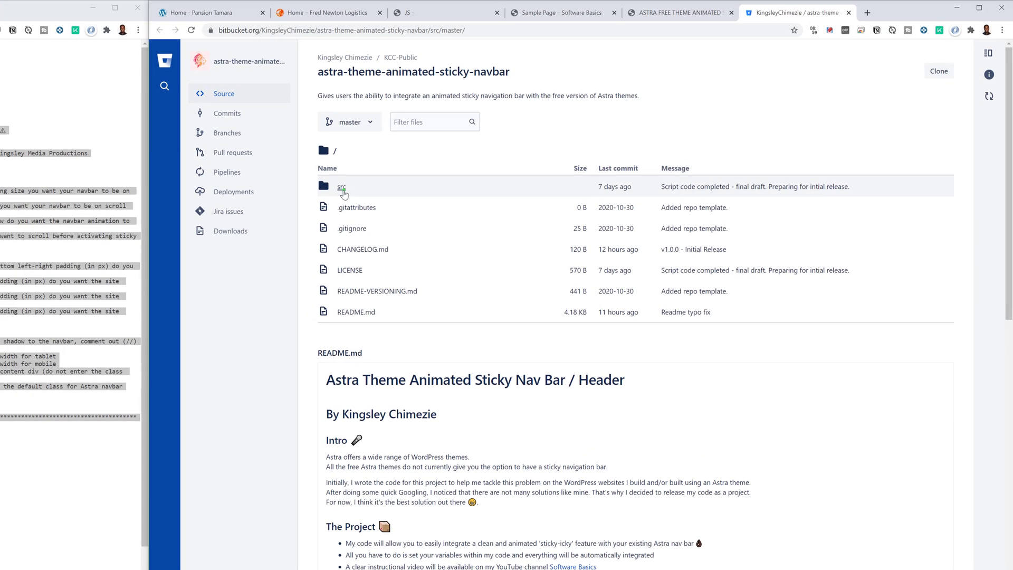
pyautogui.click(471, 151)
pyautogui.click(381, 209)
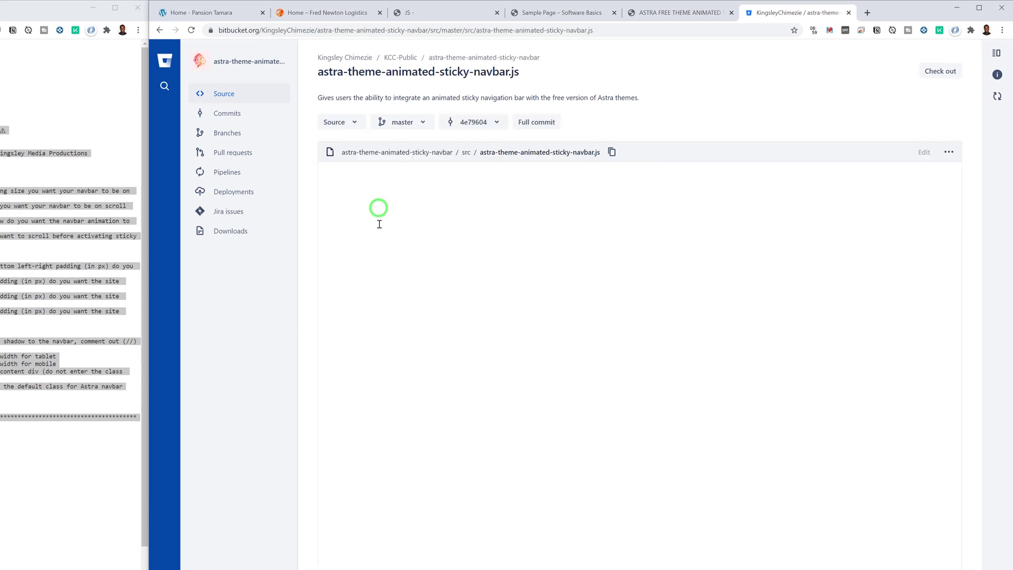
pyautogui.click(644, 219)
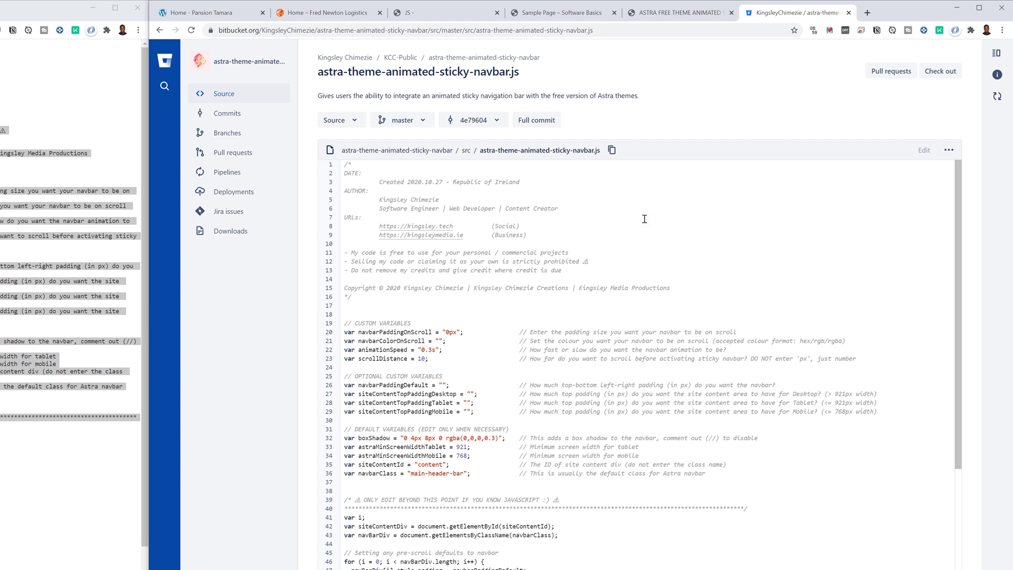
pyautogui.hotkey('ctrl', 'a')
pyautogui.hotkey('ctrl', 'c')
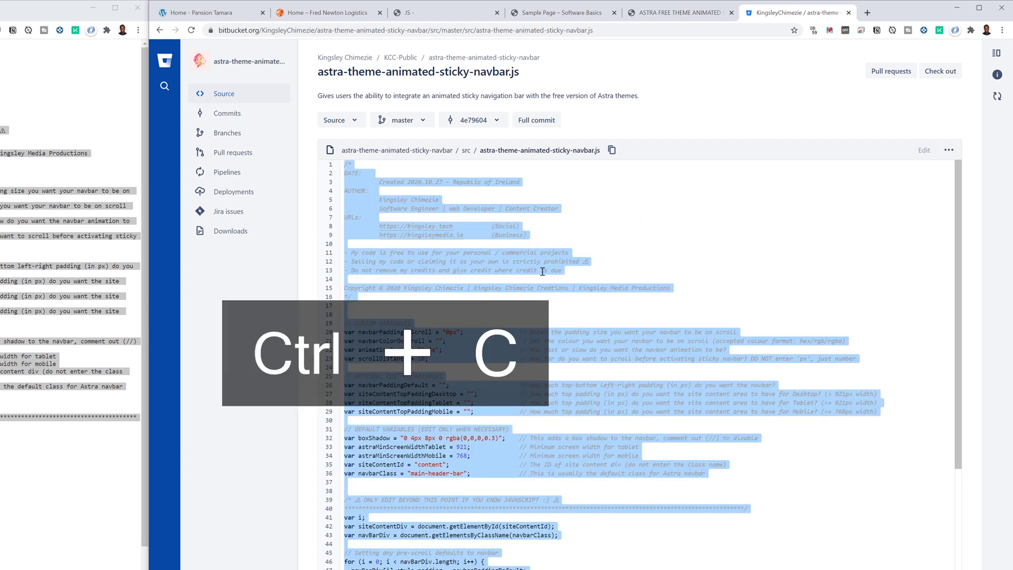
# Step: View the Bitbucket script as raw text and inspect the garbled comment characters
pyautogui.click(948, 150)
pyautogui.click(937, 188)
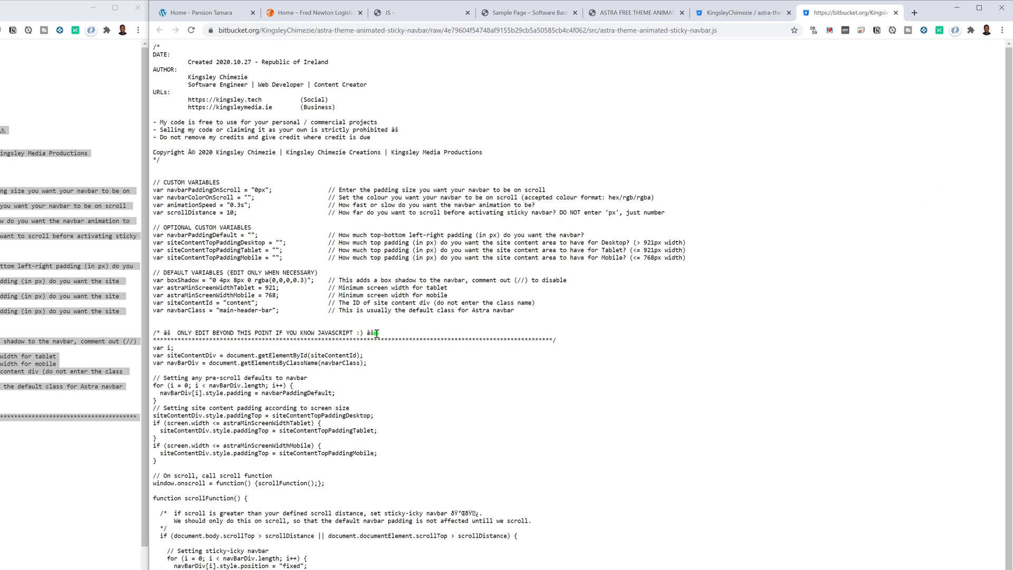
pyautogui.moveTo(378, 333); pyautogui.dragTo(365, 333)
pyautogui.click(379, 333)
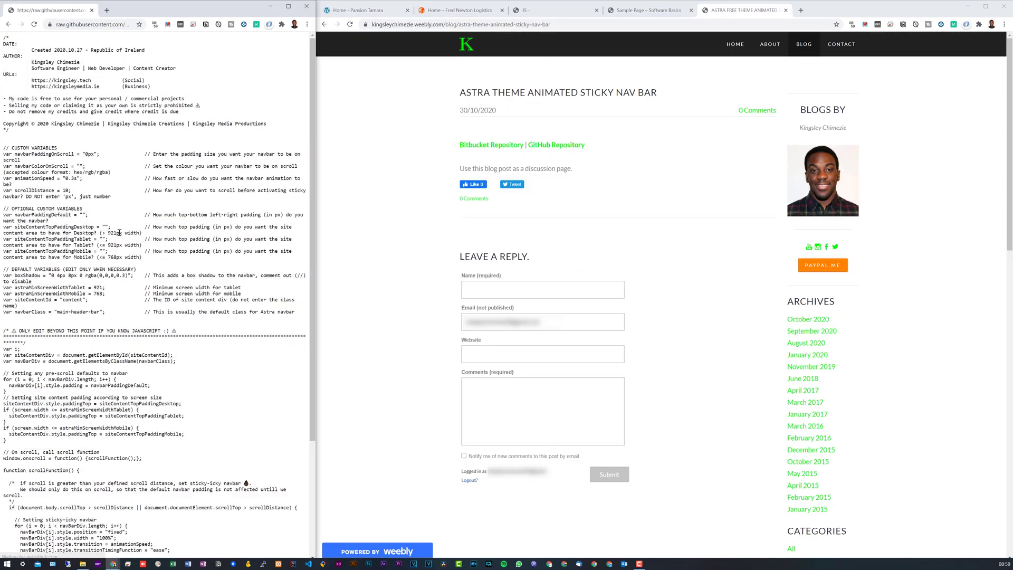
# Step: Select the README's final installation step, then publish the sticky-navbar JS entry
pyautogui.hotkey('alt', 'Left')
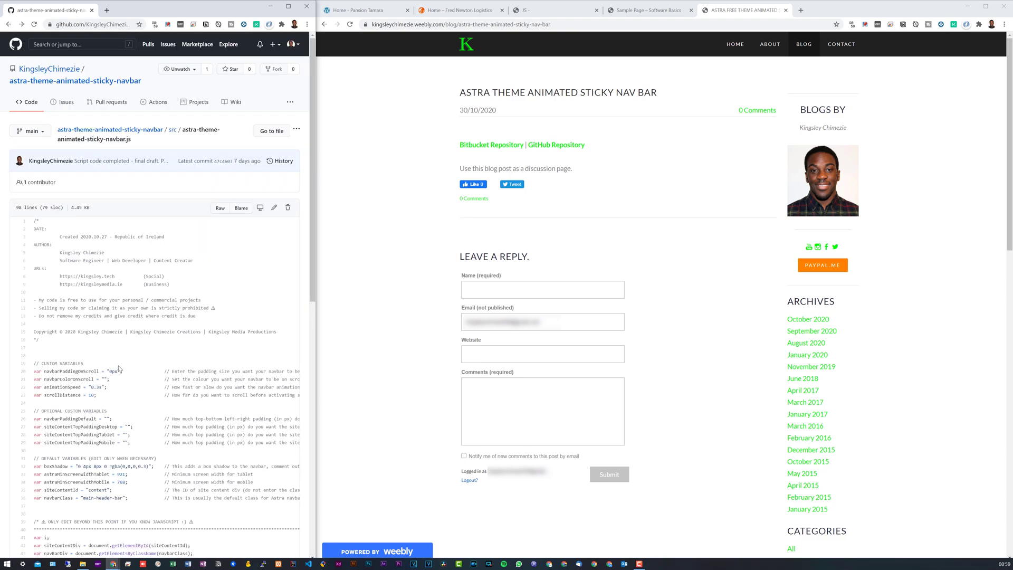
pyautogui.tripleClick(44, 206)
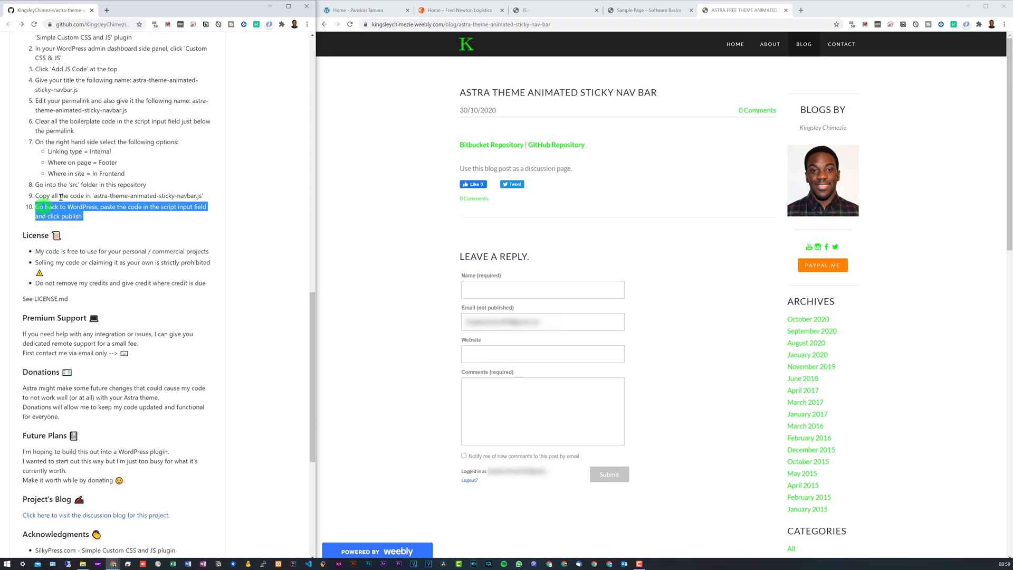
pyautogui.click(547, 9)
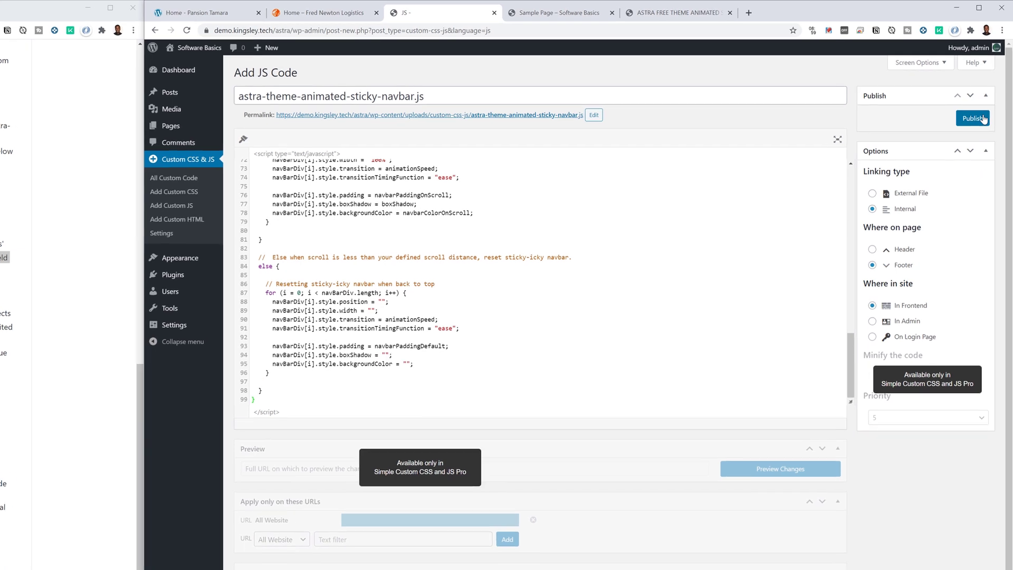
pyautogui.click(972, 117)
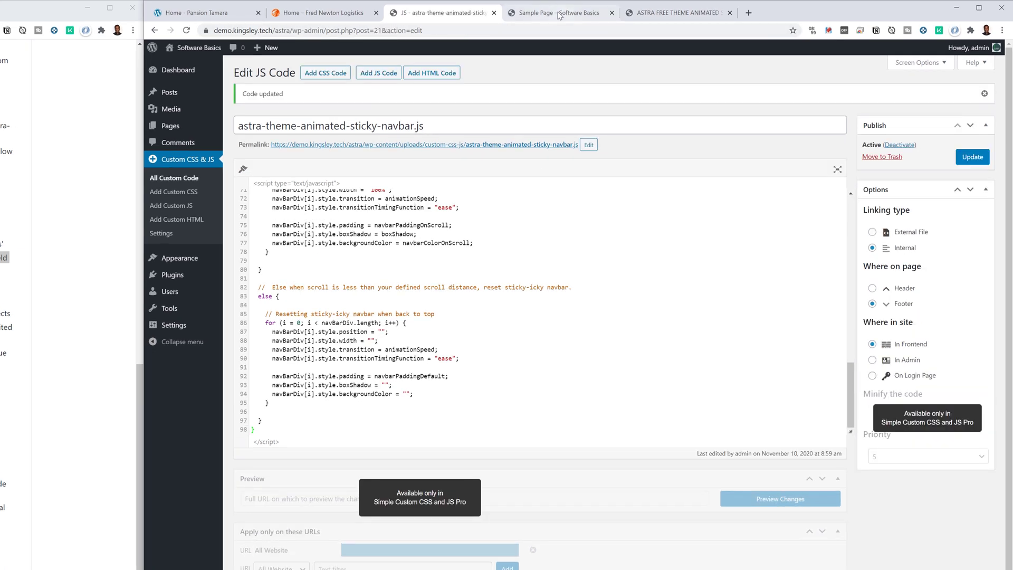
# Step: Reload the Sample Page to test the pinned header, then check the Pansion Tamara site
pyautogui.click(559, 13)
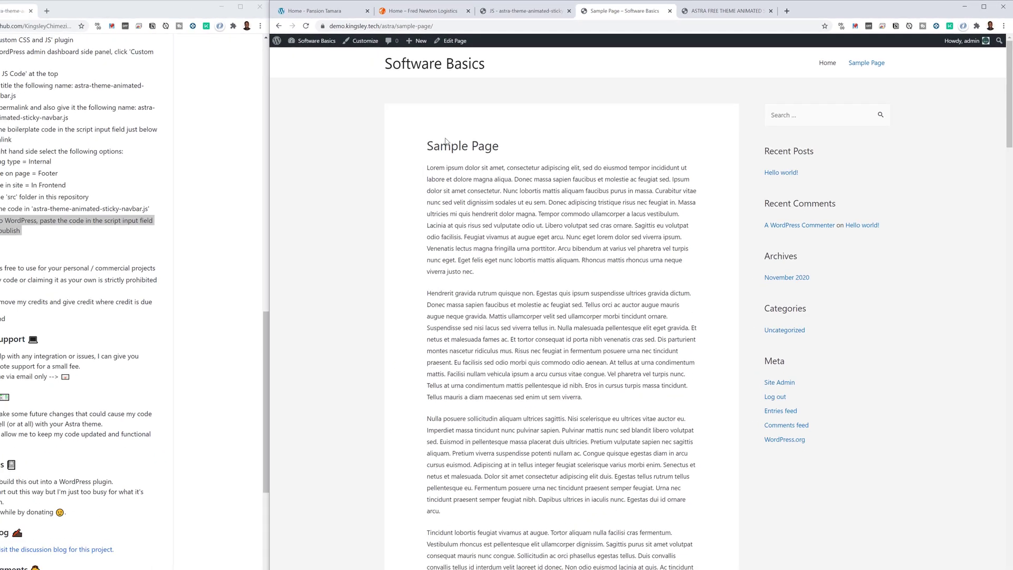
pyautogui.scroll(-5, 509, 131)
pyautogui.scroll(5, 509, 131)
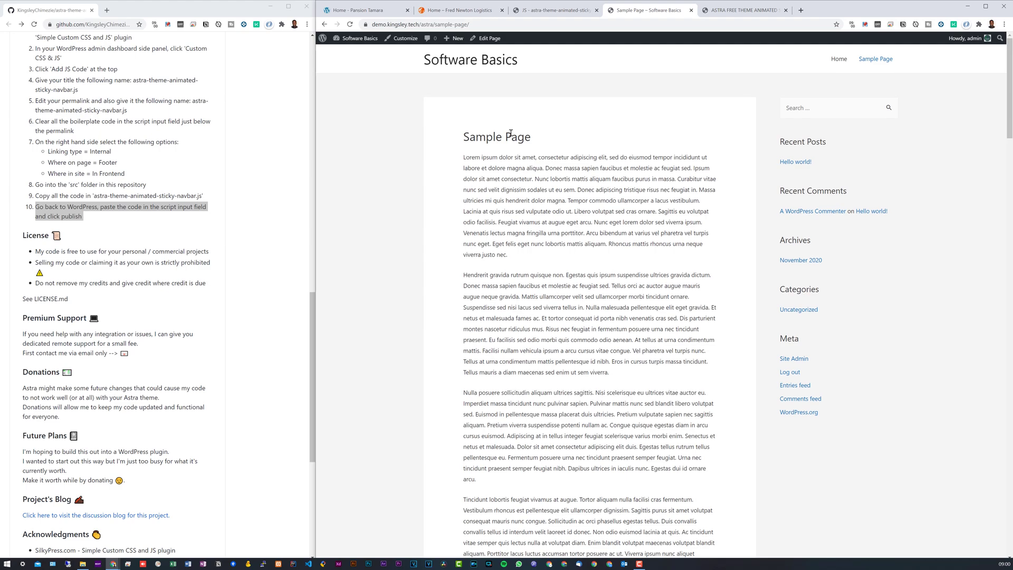
pyautogui.scroll(-1, 509, 139)
pyautogui.scroll(1, 510, 144)
pyautogui.hotkey('ctrl', 'r')
pyautogui.scroll(-4, 486, 113)
pyautogui.scroll(-4, 487, 238)
pyautogui.scroll(-3, 486, 237)
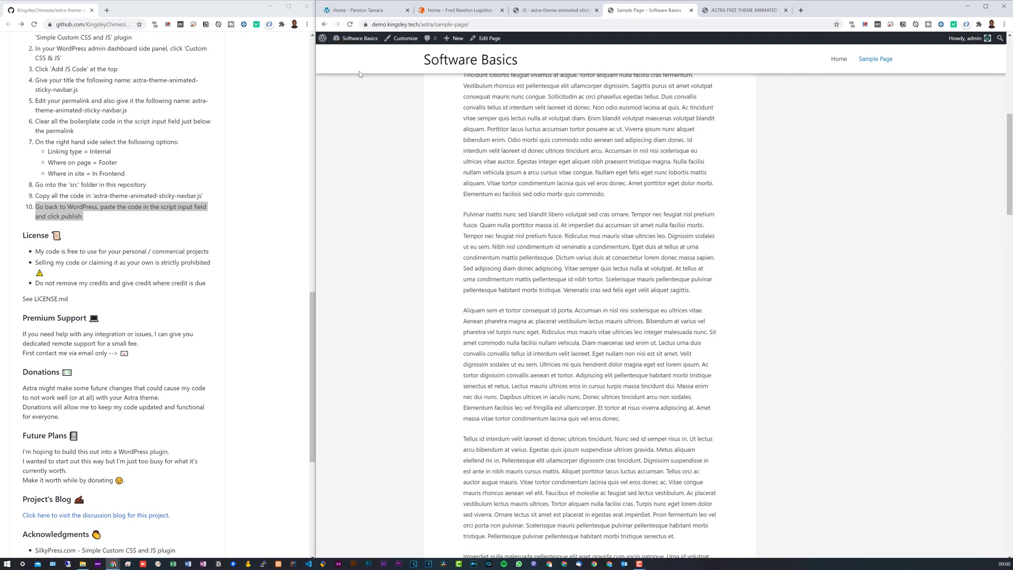
pyautogui.scroll(1, 379, 85)
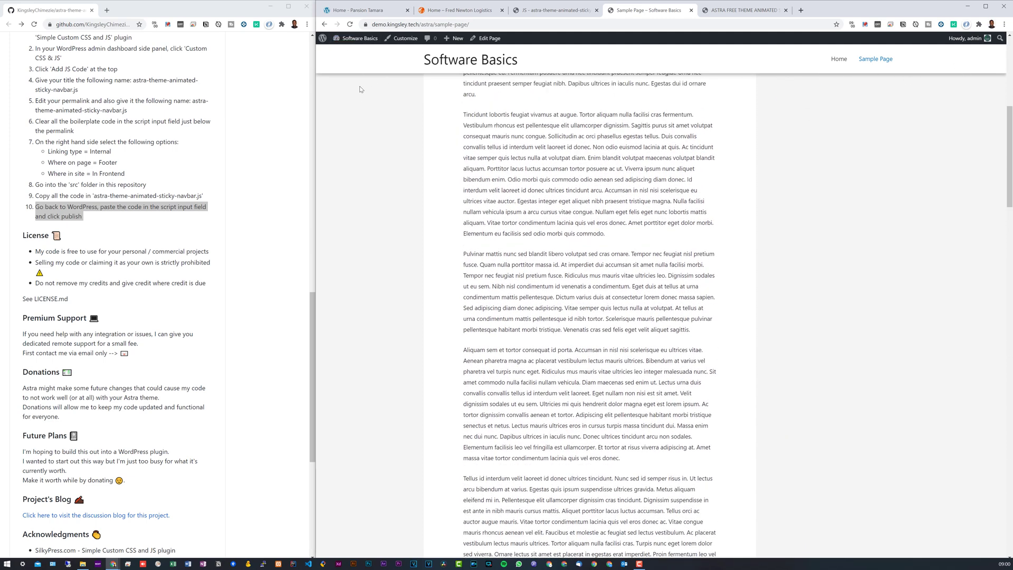
pyautogui.scroll(4, 614, 121)
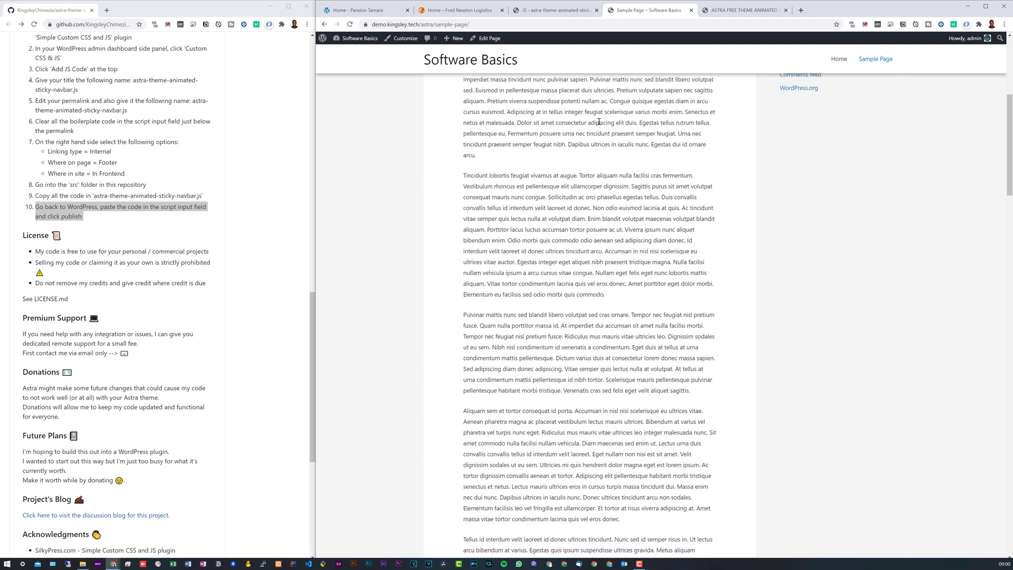
pyautogui.scroll(4, 599, 115)
pyautogui.scroll(3, 598, 116)
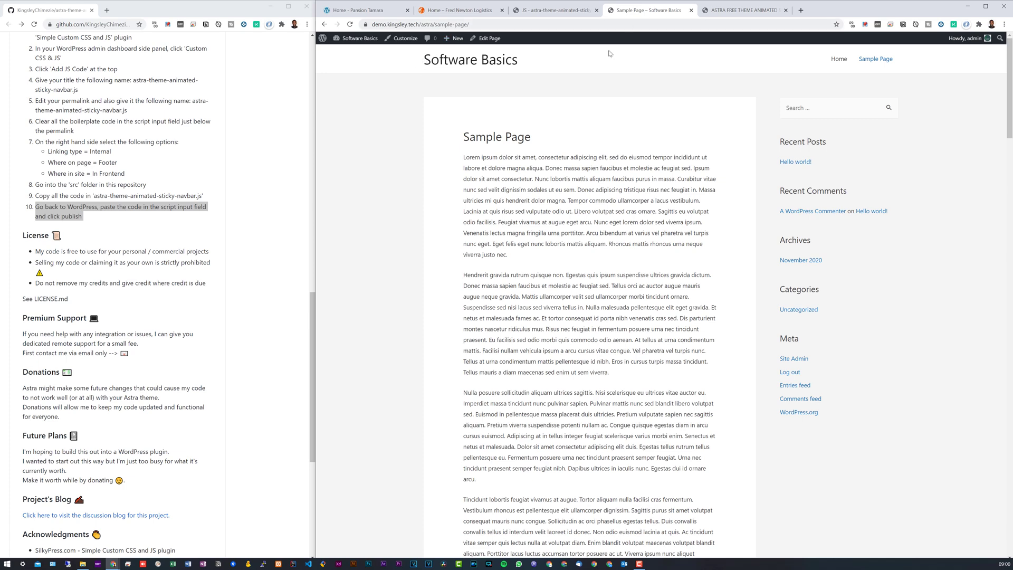
pyautogui.moveTo(523, 59); pyautogui.dragTo(502, 60)
pyautogui.click(428, 88)
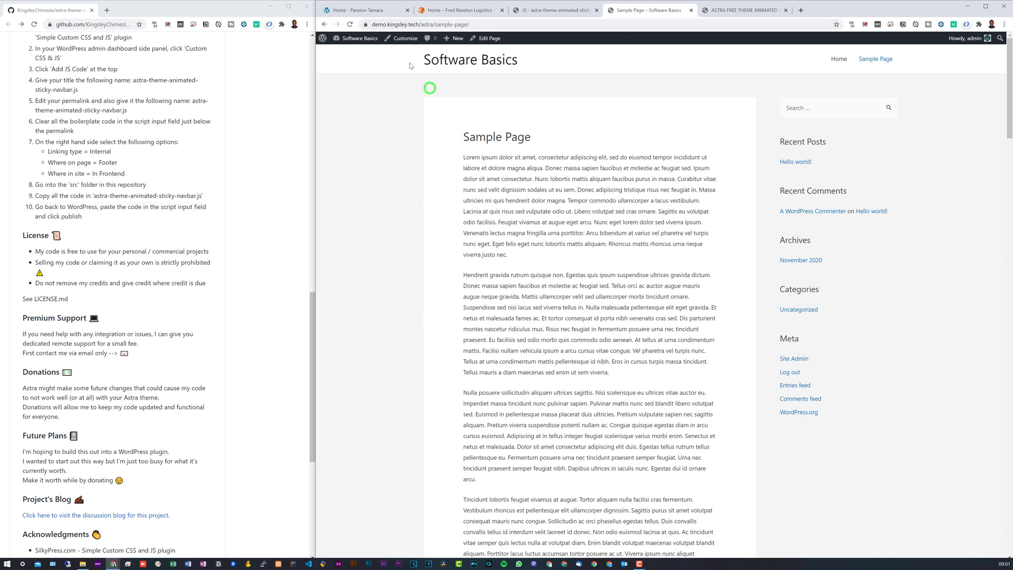
pyautogui.scroll(-3, 413, 69)
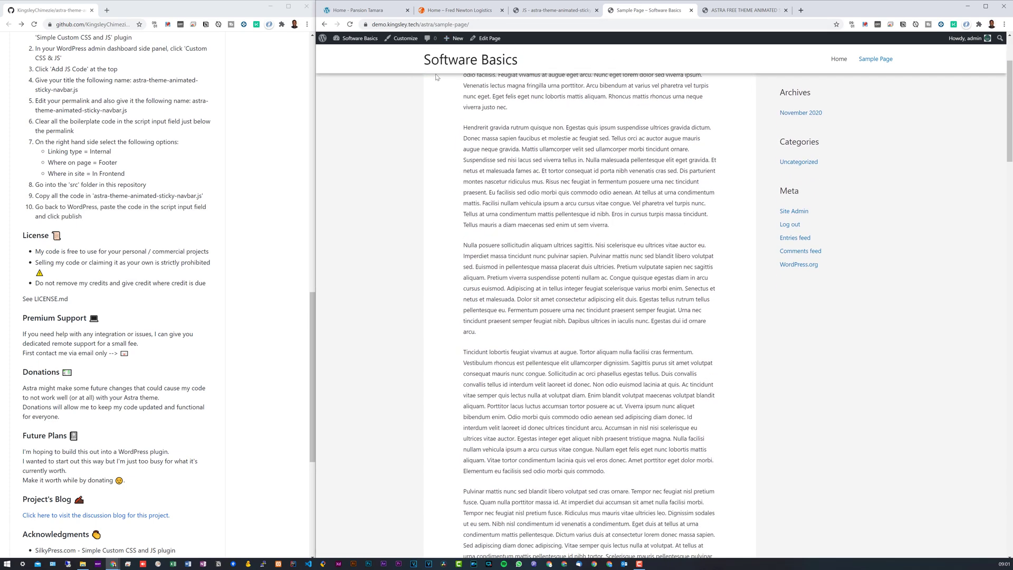
pyautogui.scroll(3, 448, 135)
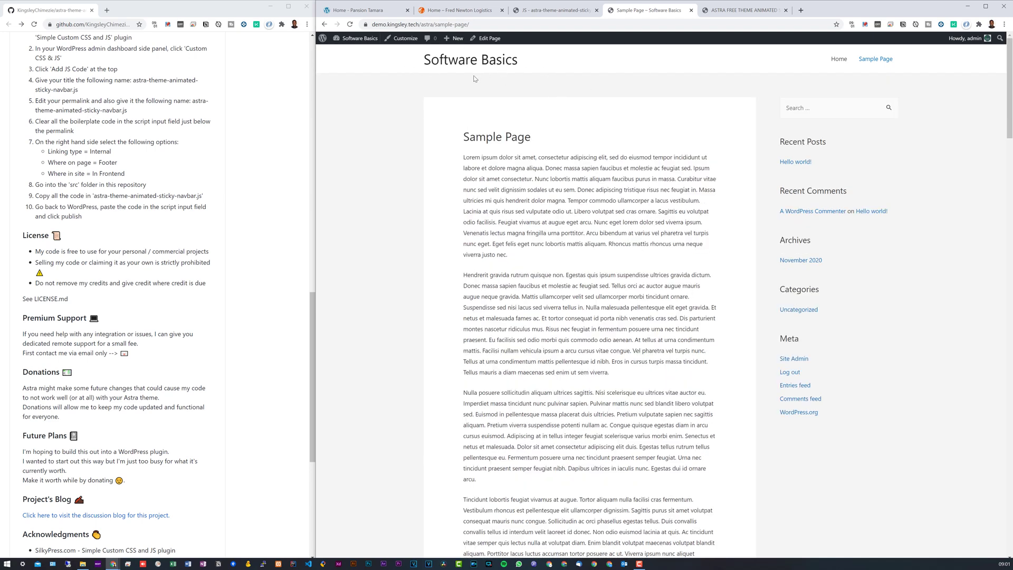
pyautogui.scroll(-2, 417, 69)
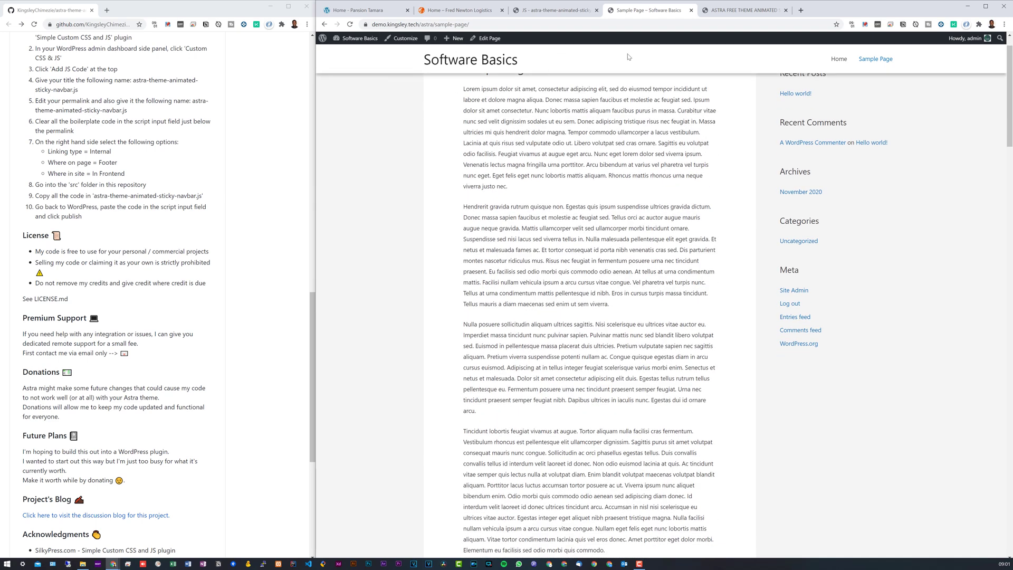
pyautogui.click(368, 10)
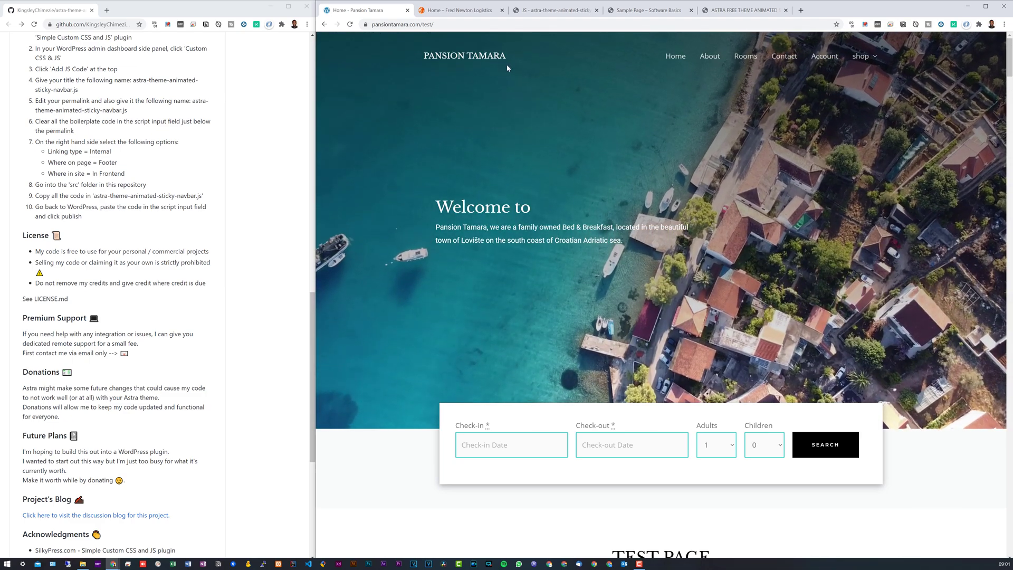
pyautogui.scroll(-2, 529, 62)
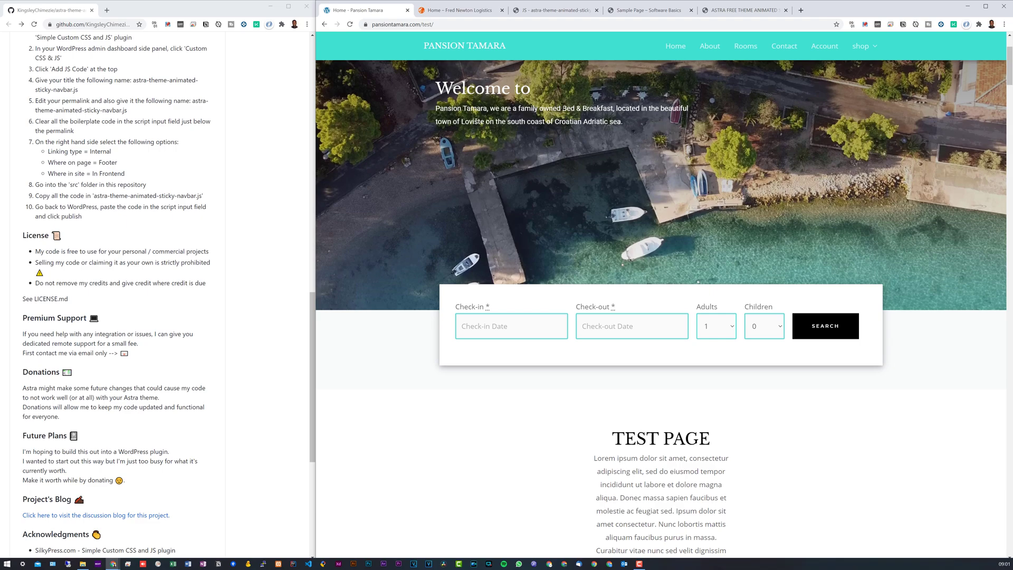
pyautogui.scroll(2, 554, 158)
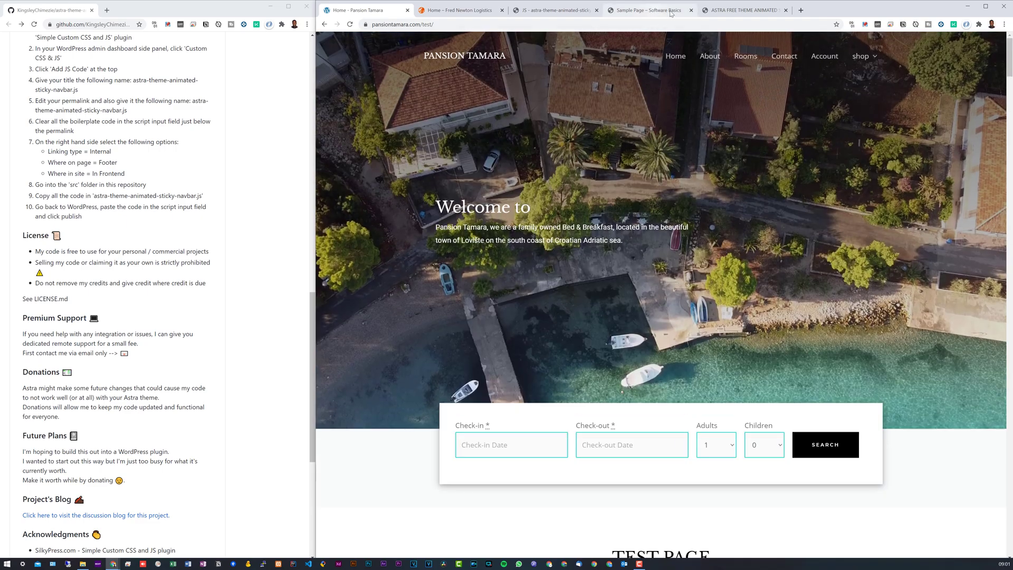
# Step: Review the navbar script's custom variables, then recheck the Sample Page's pinned header on scroll
pyautogui.click(554, 10)
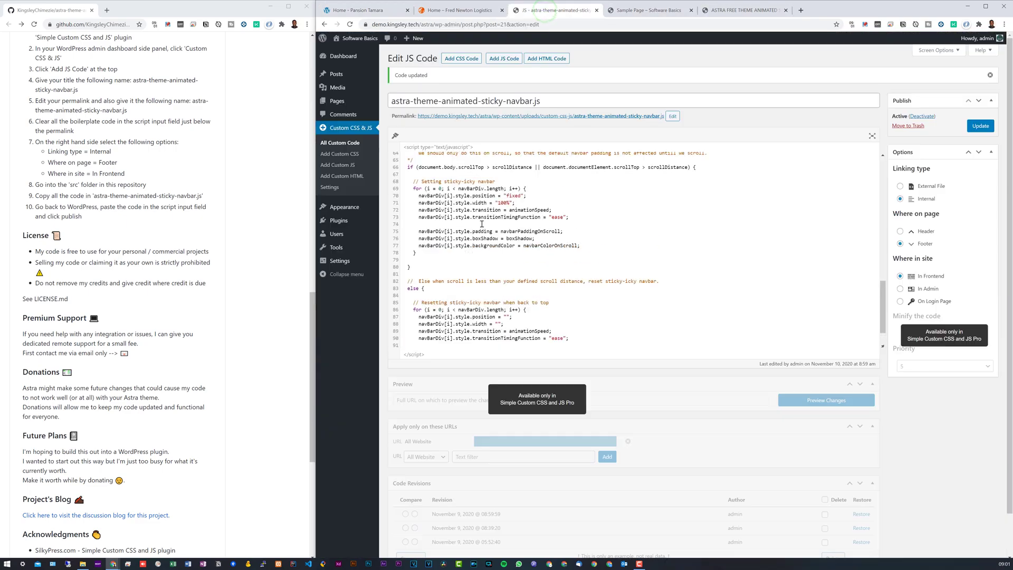
pyautogui.scroll(10, 473, 212)
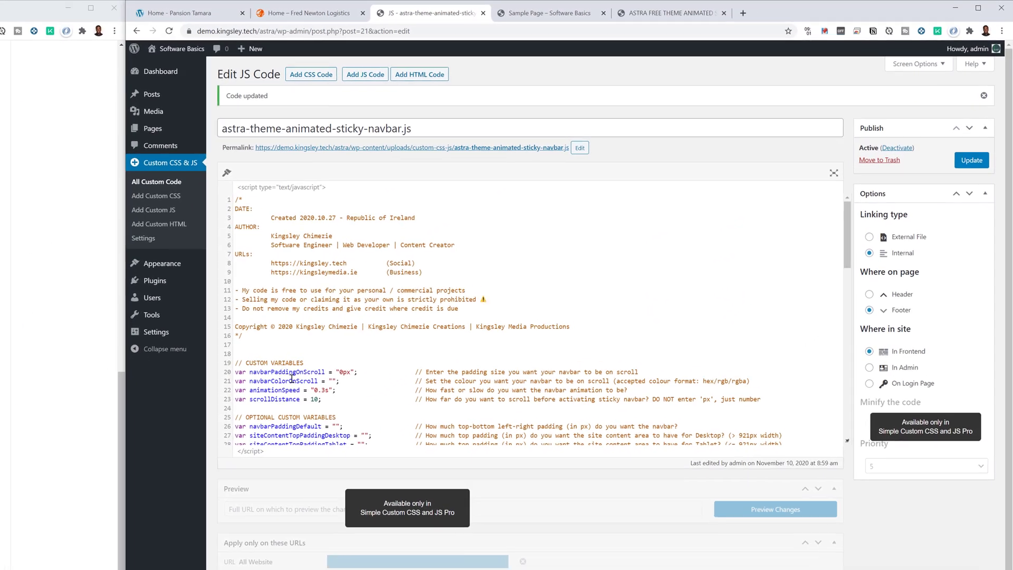
pyautogui.moveTo(230, 375); pyautogui.dragTo(406, 388)
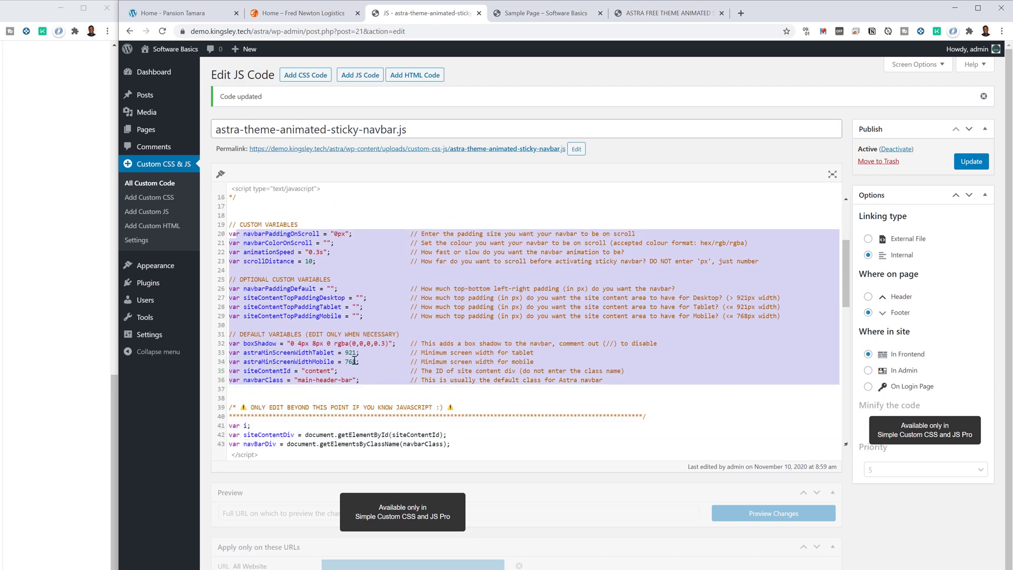
pyautogui.scroll(3, 346, 359)
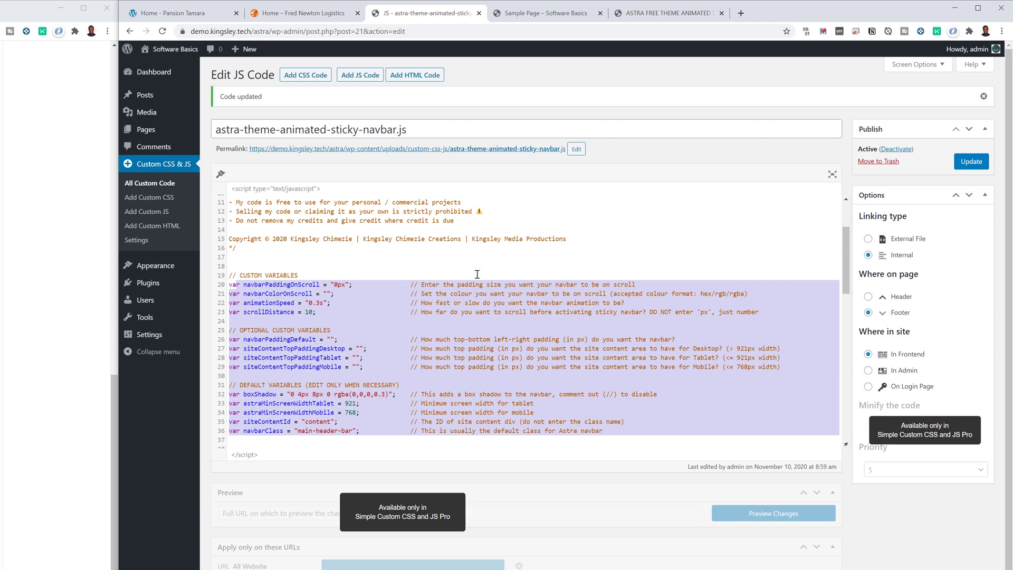
pyautogui.click(343, 285)
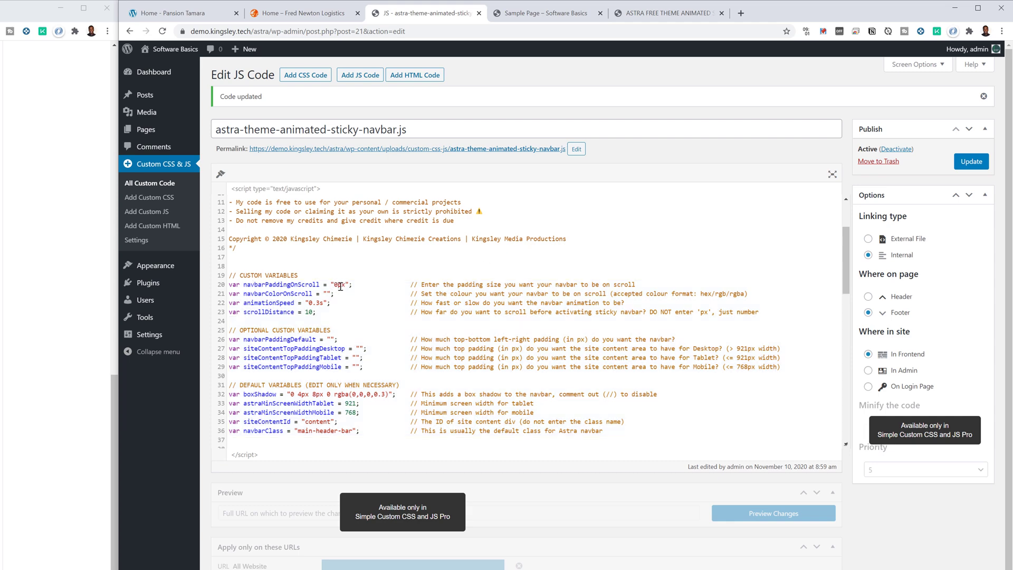
pyautogui.click(522, 12)
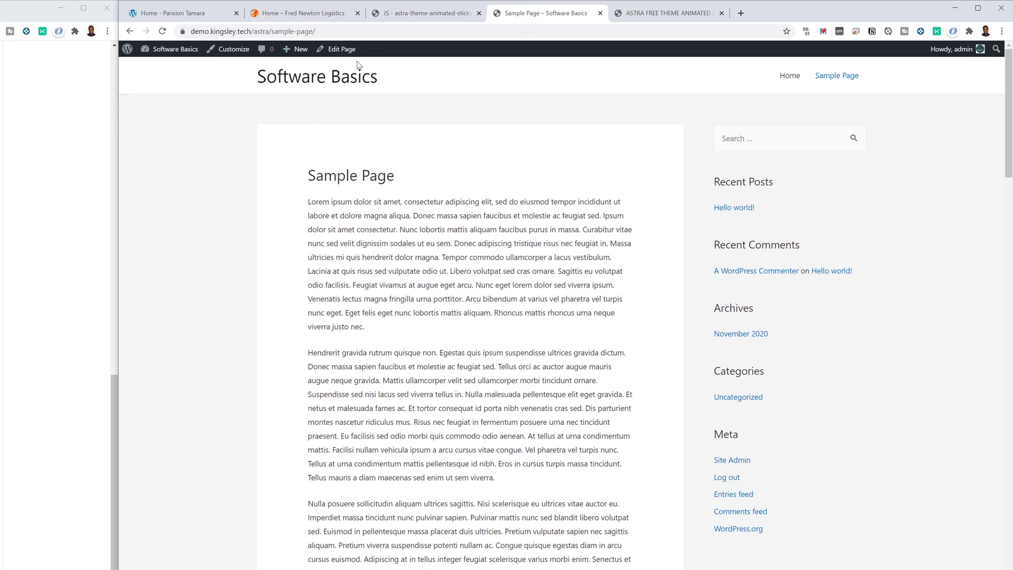
pyautogui.scroll(-1, 378, 128)
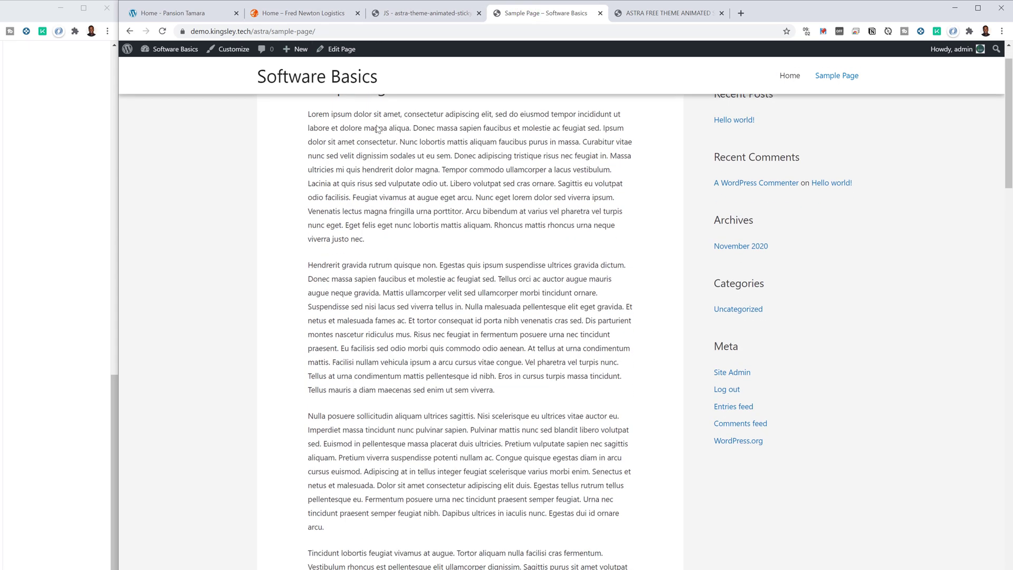
# Step: Check the Pansion Tamara site, then highlight the script's on-scroll padding comment on line 20
pyautogui.click(182, 14)
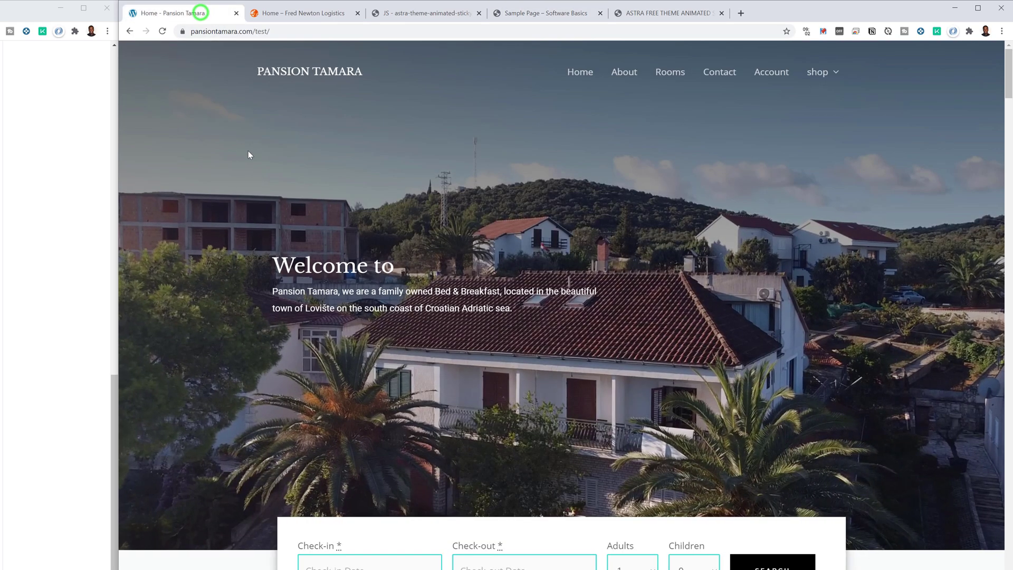
pyautogui.scroll(-1, 270, 151)
pyautogui.scroll(1, 295, 151)
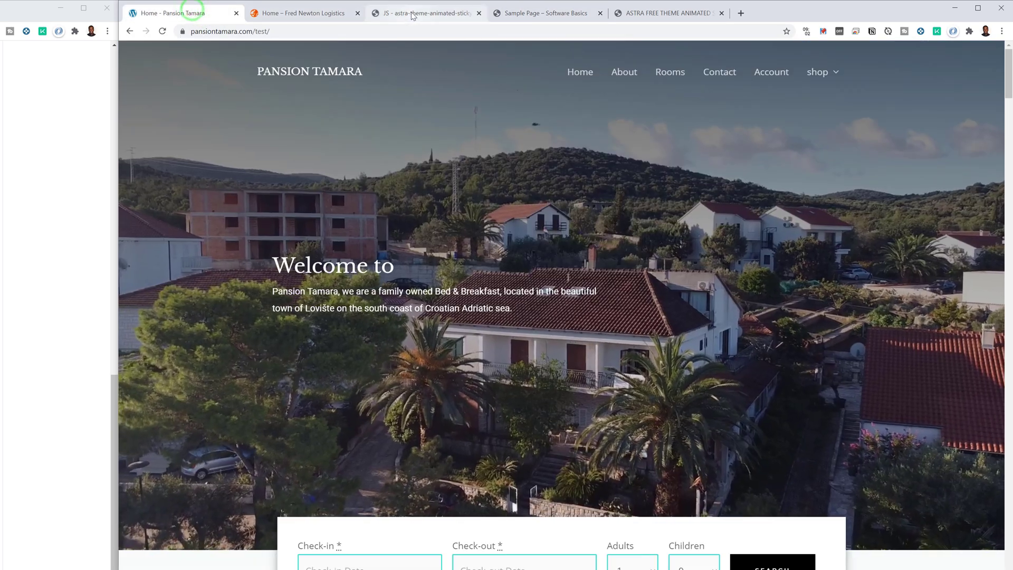
pyautogui.click(412, 13)
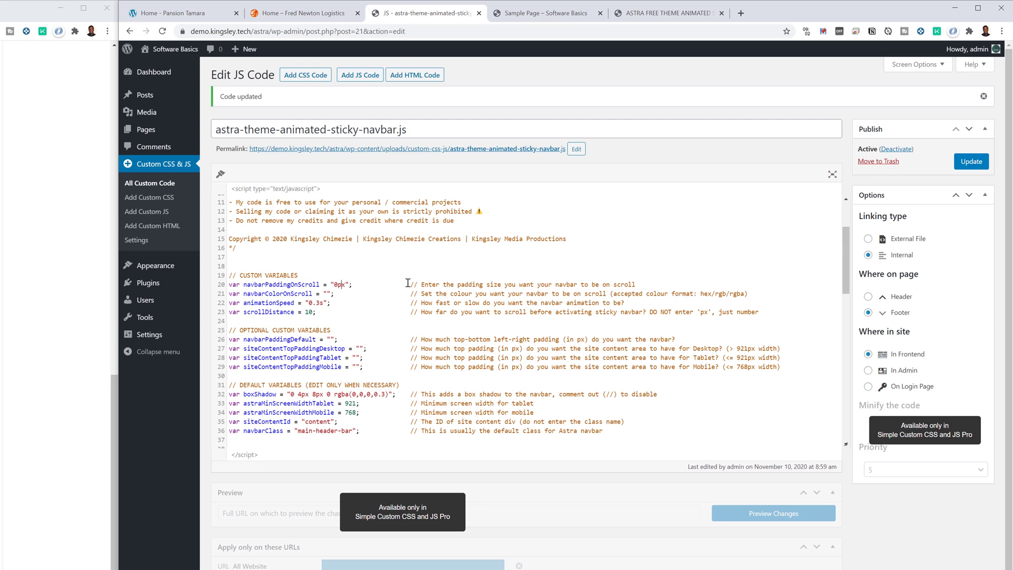
pyautogui.moveTo(413, 284); pyautogui.dragTo(635, 284)
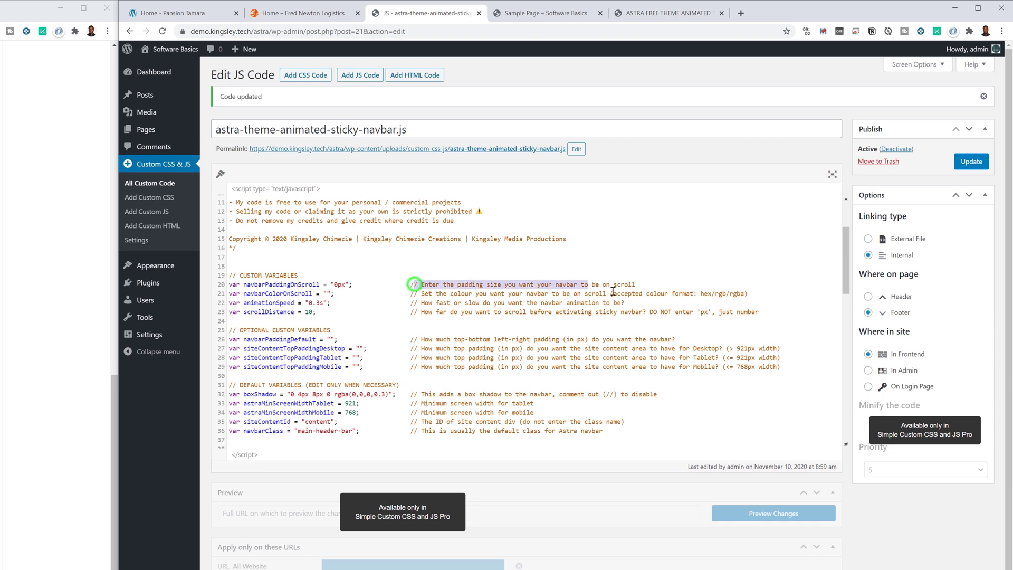